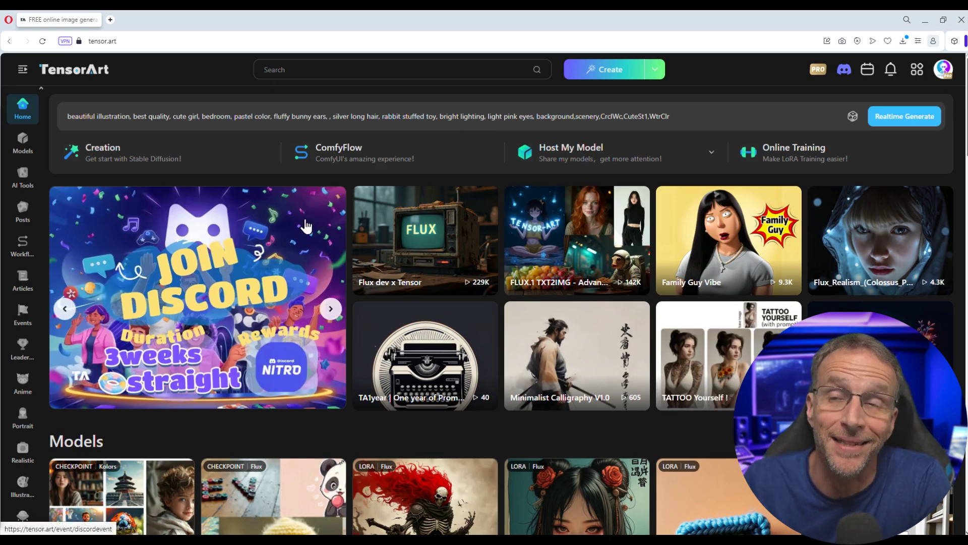
Browse the text-to-image studio and view the DAILY THEME cover at full size
{"action": "mouse_move", "coordinate": [408, 228]}
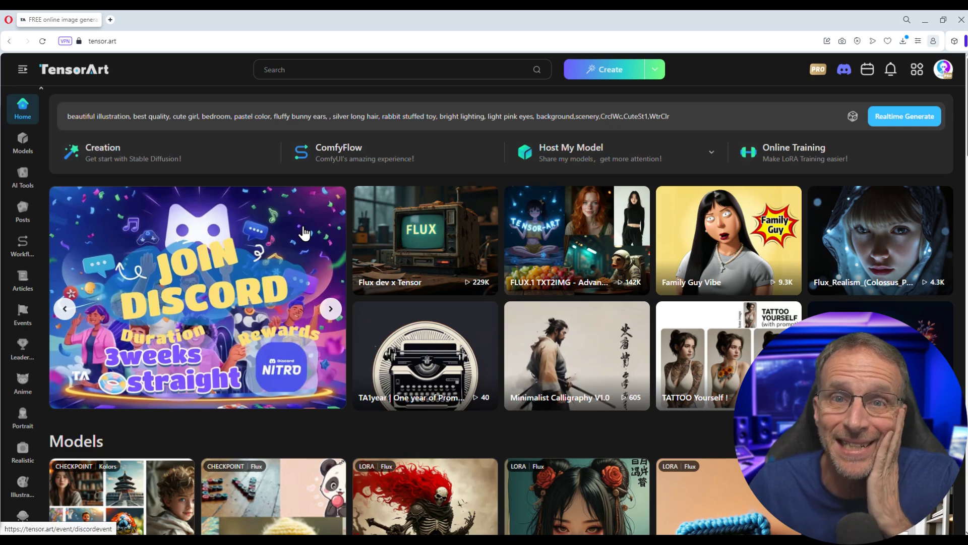
{"action": "left_click", "coordinate": [605, 65]}
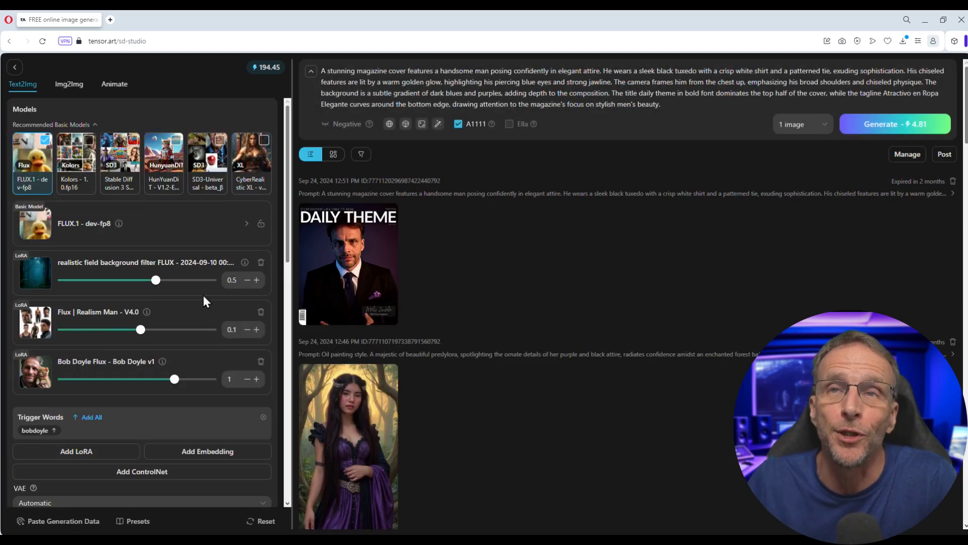
{"action": "scroll", "coordinate": [205, 288], "scroll_direction": "down", "scroll_amount": 4}
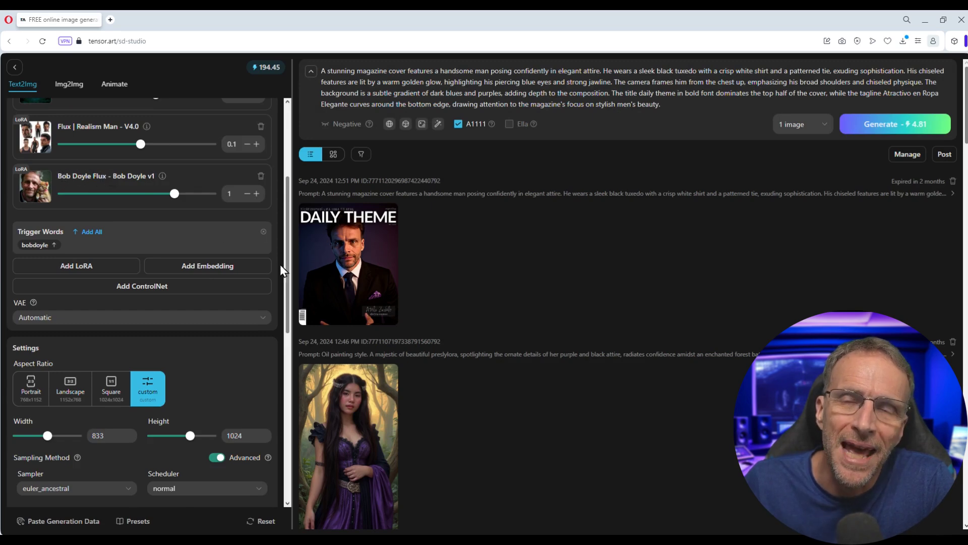
{"action": "left_click", "coordinate": [359, 272]}
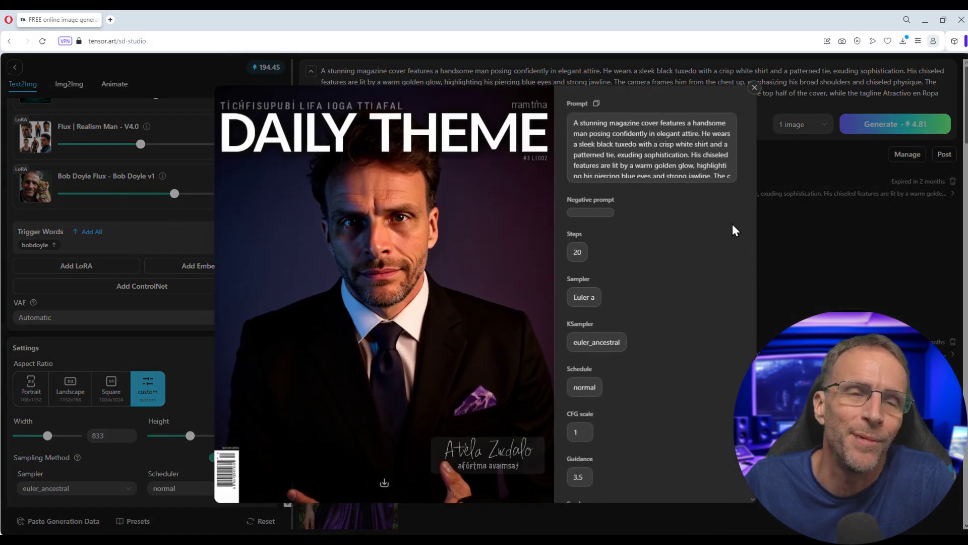
{"action": "left_click", "coordinate": [807, 252]}
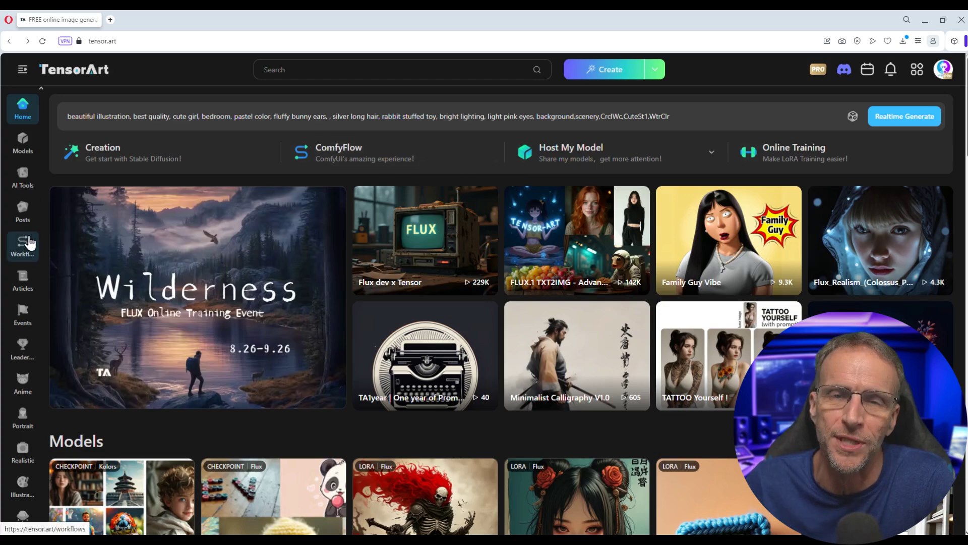
Open Online Training and review the 12-image captioned dataset and LoKr settings
{"action": "mouse_move", "coordinate": [432, 292]}
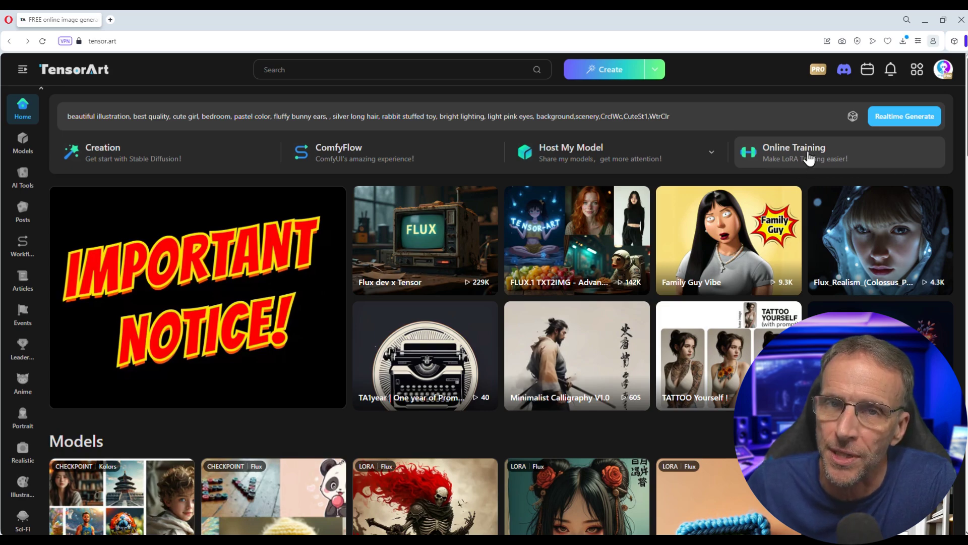
{"action": "left_click", "coordinate": [809, 154]}
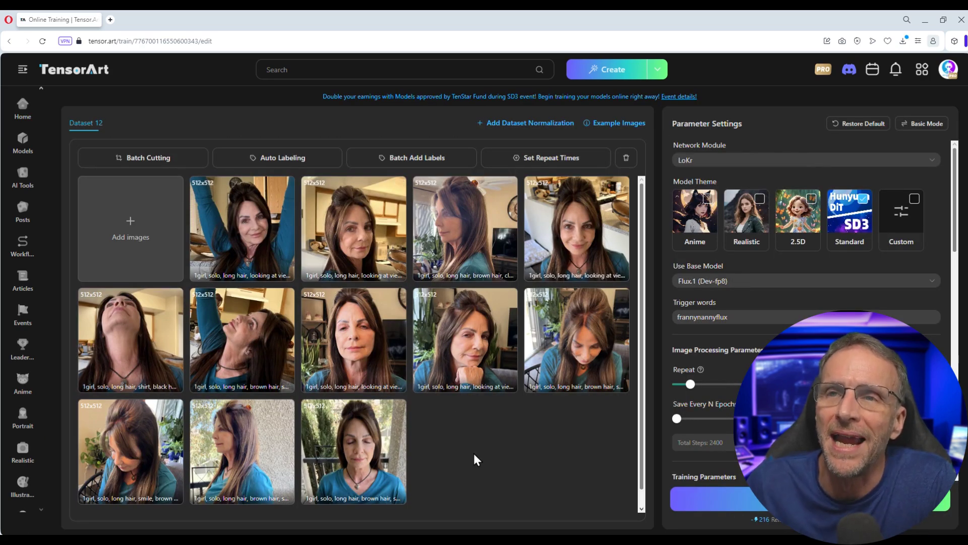
{"action": "scroll", "coordinate": [474, 453], "scroll_direction": "down", "scroll_amount": 1}
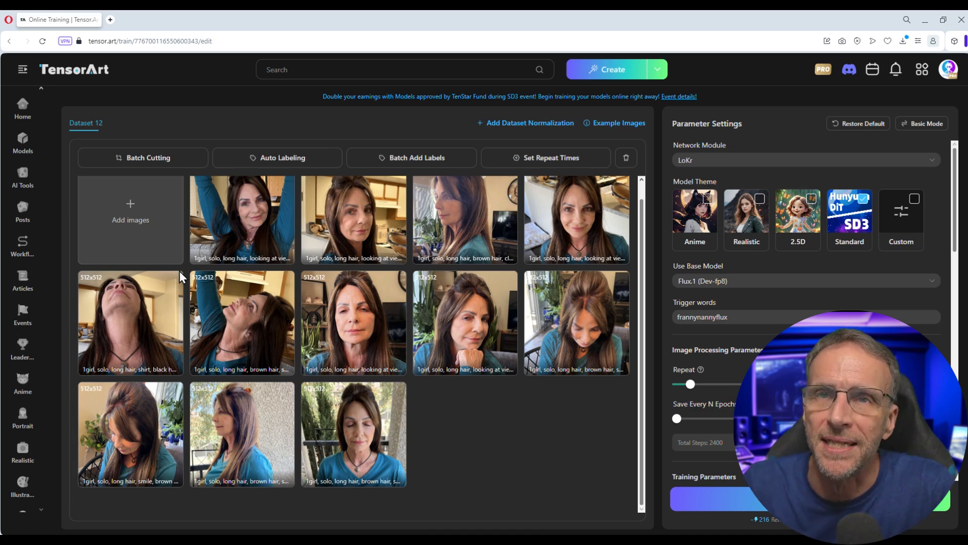
{"action": "scroll", "coordinate": [427, 338], "scroll_direction": "up", "scroll_amount": 1}
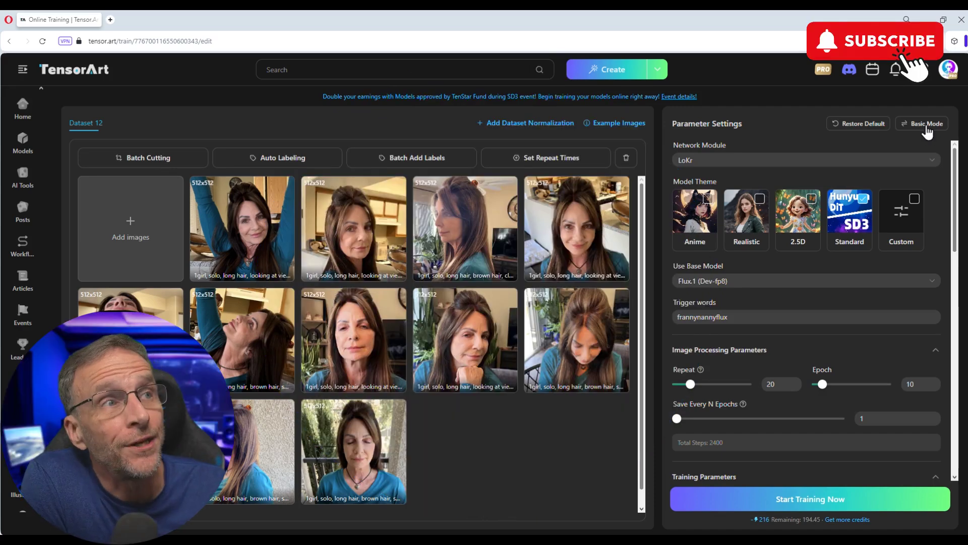
Stay in professional settings and keep LoKr as the network module
{"action": "left_click", "coordinate": [922, 124]}
{"action": "left_click", "coordinate": [926, 131]}
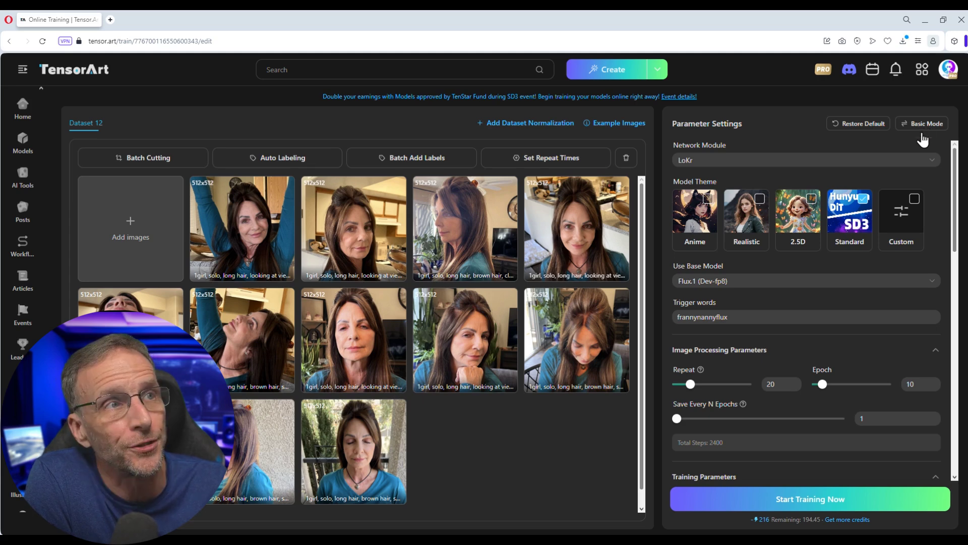
{"action": "left_click", "coordinate": [751, 161]}
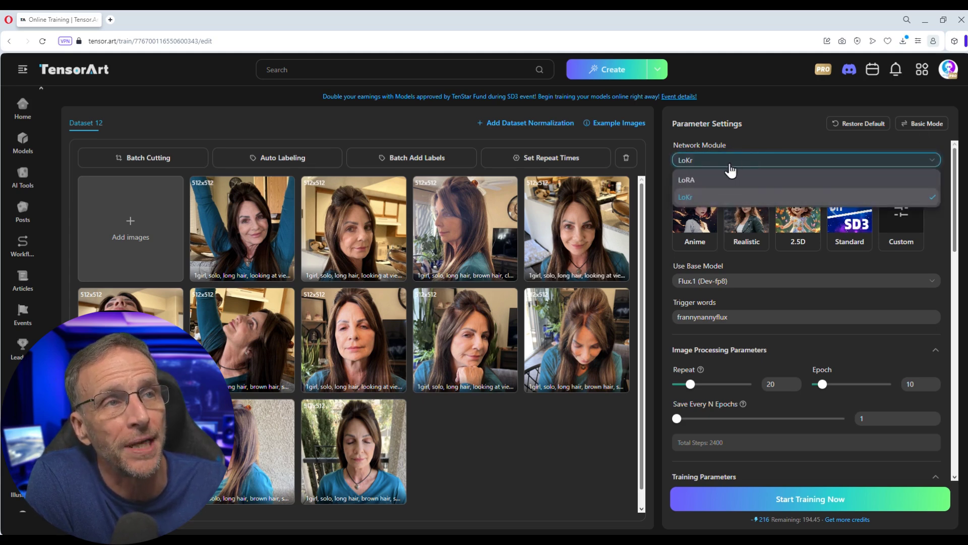
{"action": "left_click", "coordinate": [723, 198]}
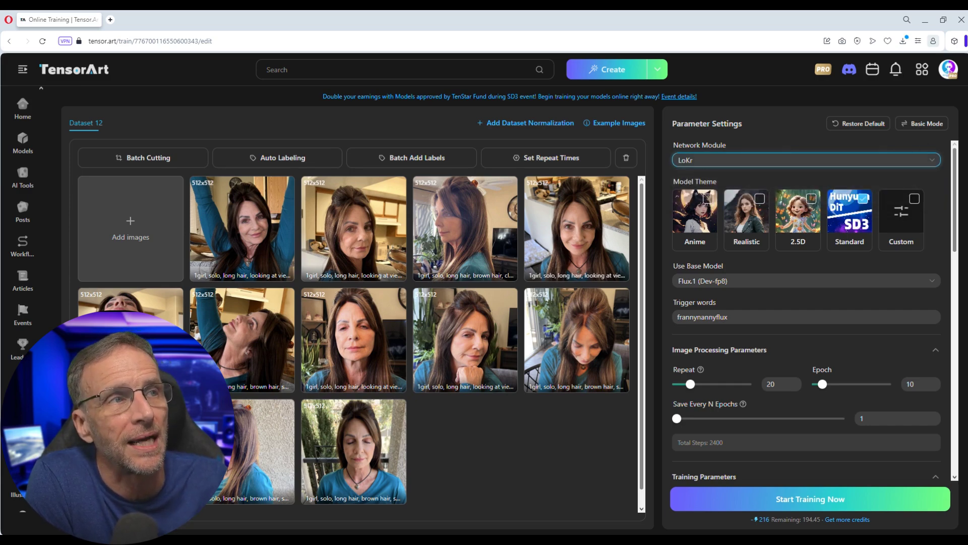
{"action": "left_click_drag", "start_coordinate": [824, 170], "coordinate": [713, 252]}
{"action": "left_click", "coordinate": [749, 259]}
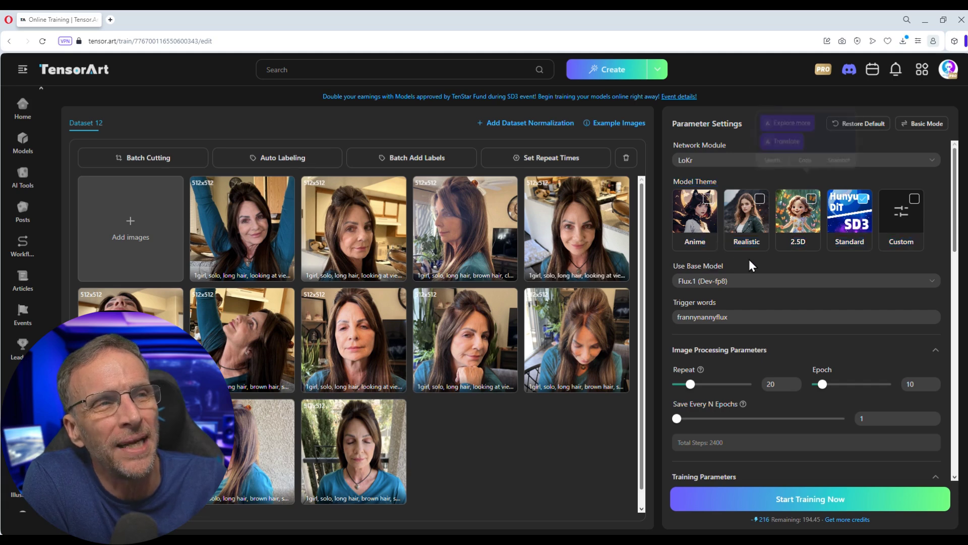
Choose the Custom model theme with FLUX.1 dev-fp8 as the base model
{"action": "left_click", "coordinate": [756, 212]}
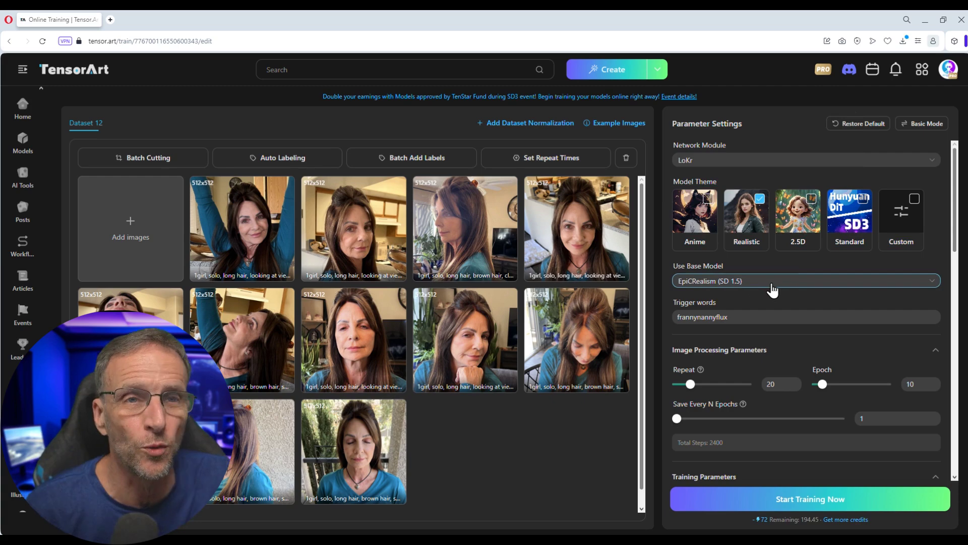
{"action": "left_click", "coordinate": [916, 208]}
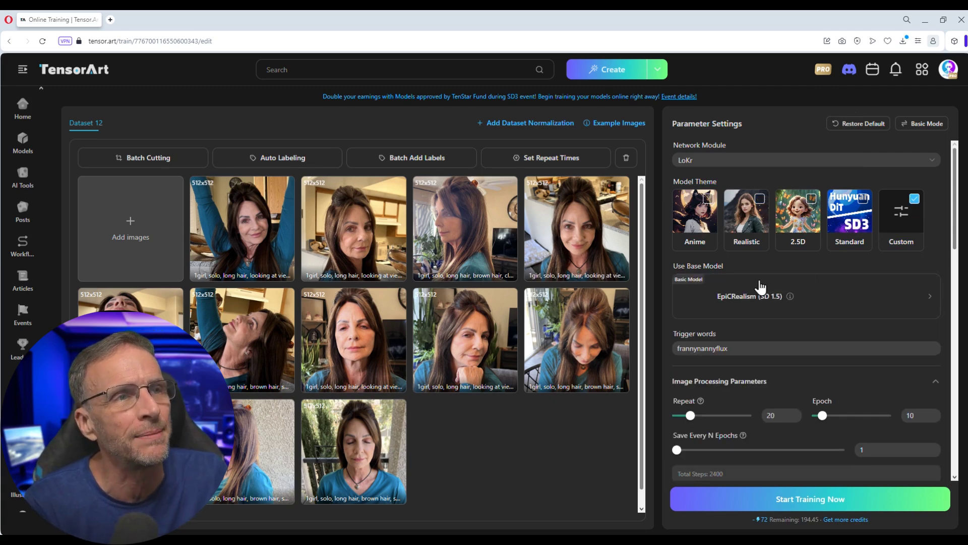
{"action": "left_click", "coordinate": [729, 308]}
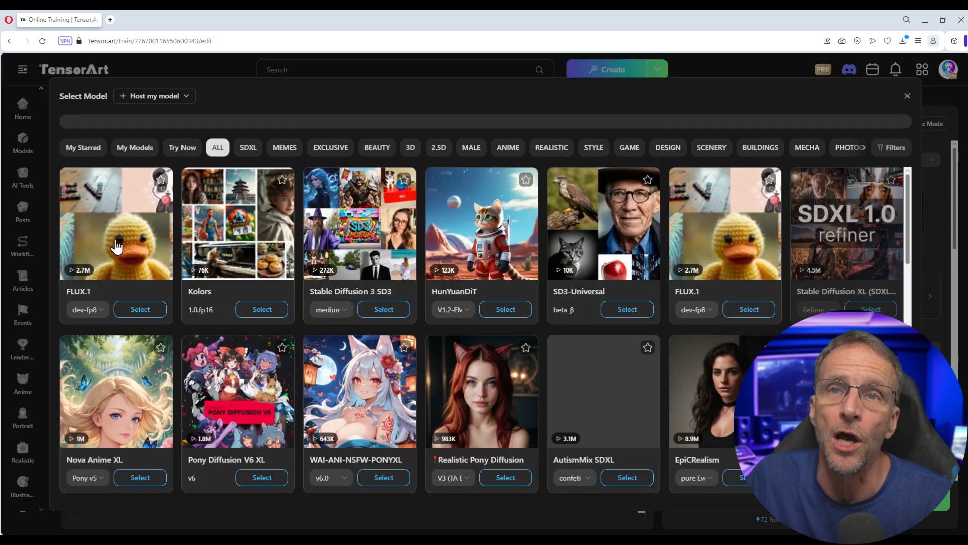
{"action": "left_click", "coordinate": [103, 246]}
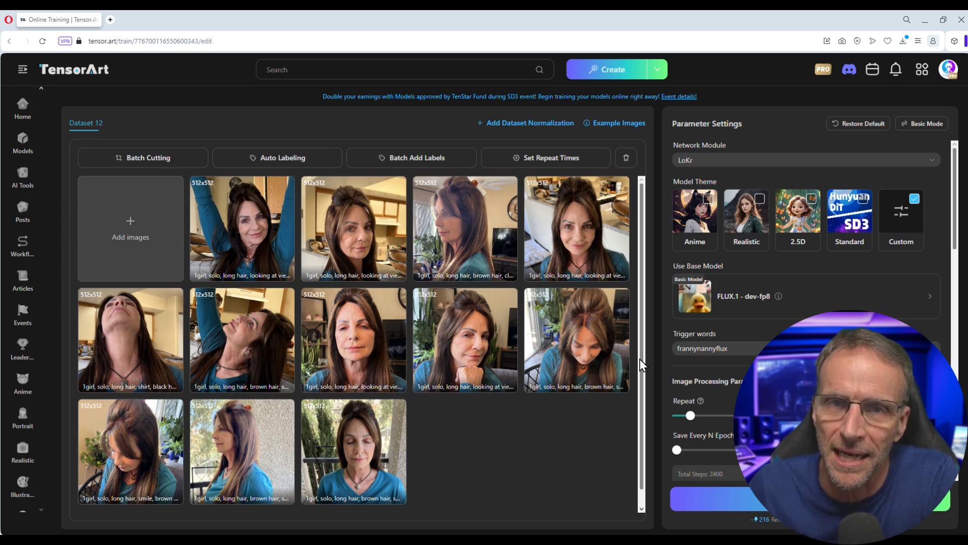
Review the remaining training parameters, then switch to Basic Mode
{"action": "scroll", "coordinate": [759, 283], "scroll_direction": "down", "scroll_amount": 2}
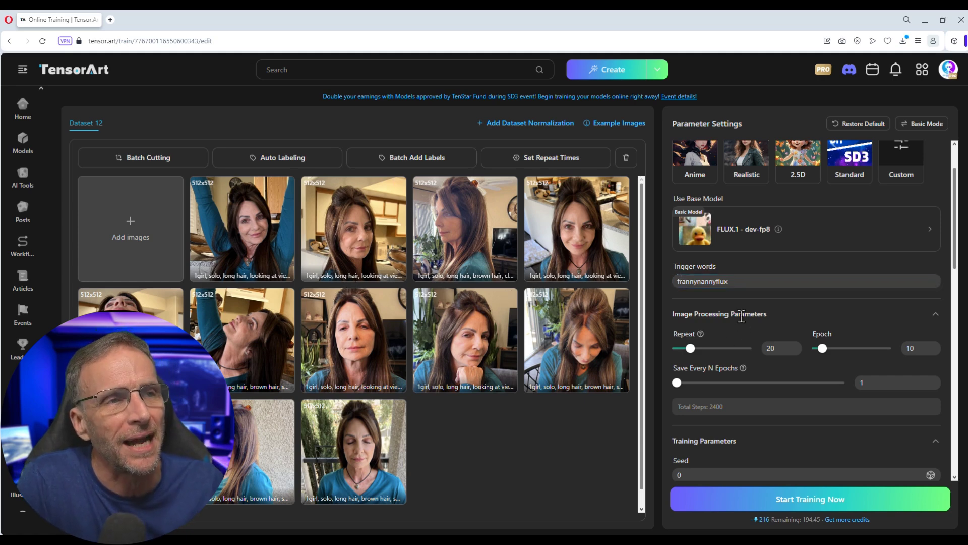
{"action": "scroll", "coordinate": [764, 303], "scroll_direction": "down", "scroll_amount": 7}
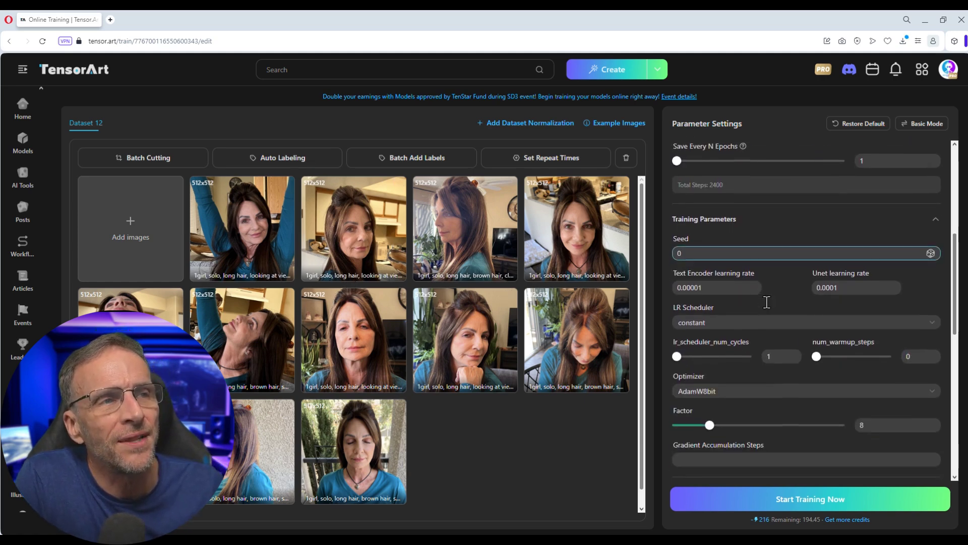
{"action": "scroll", "coordinate": [767, 302], "scroll_direction": "down", "scroll_amount": 3}
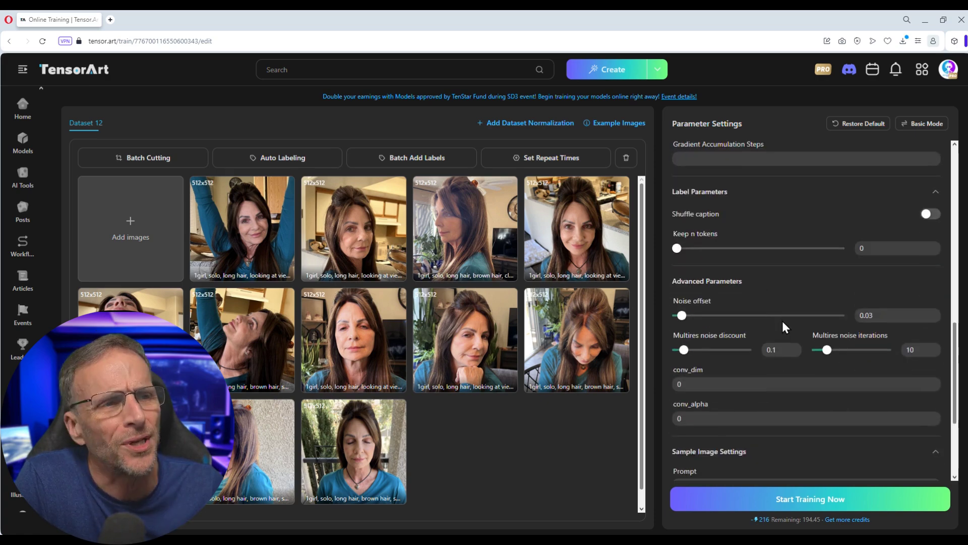
{"action": "scroll", "coordinate": [866, 210], "scroll_direction": "up", "scroll_amount": 10}
{"action": "left_click", "coordinate": [925, 124]}
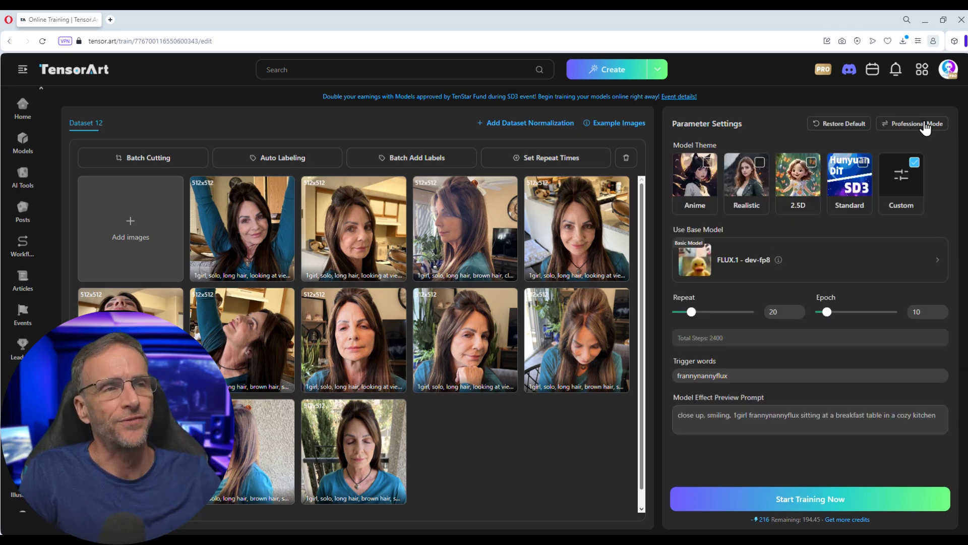
Edit the preview prompt, start training, and dismiss the Pro privileges panel
{"action": "left_click", "coordinate": [701, 422]}
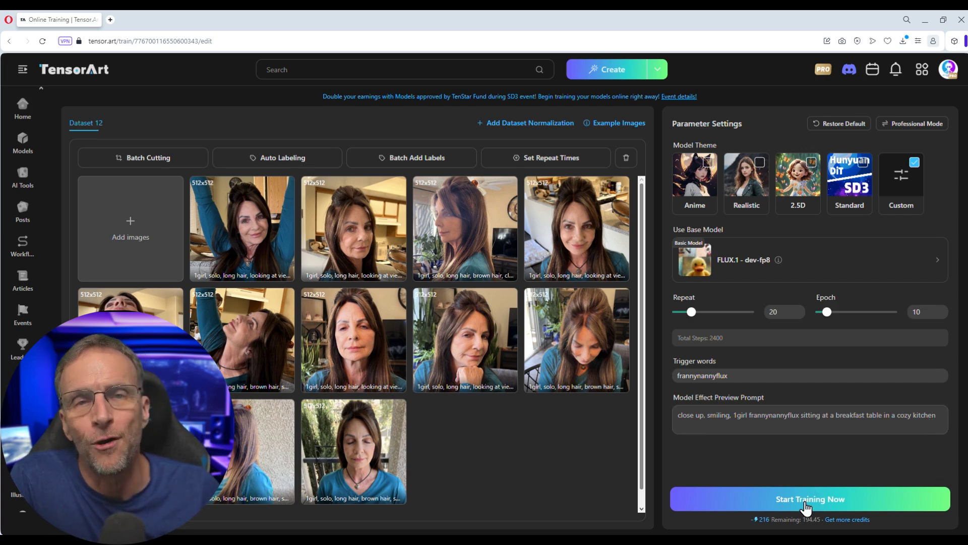
{"action": "left_click", "coordinate": [805, 501]}
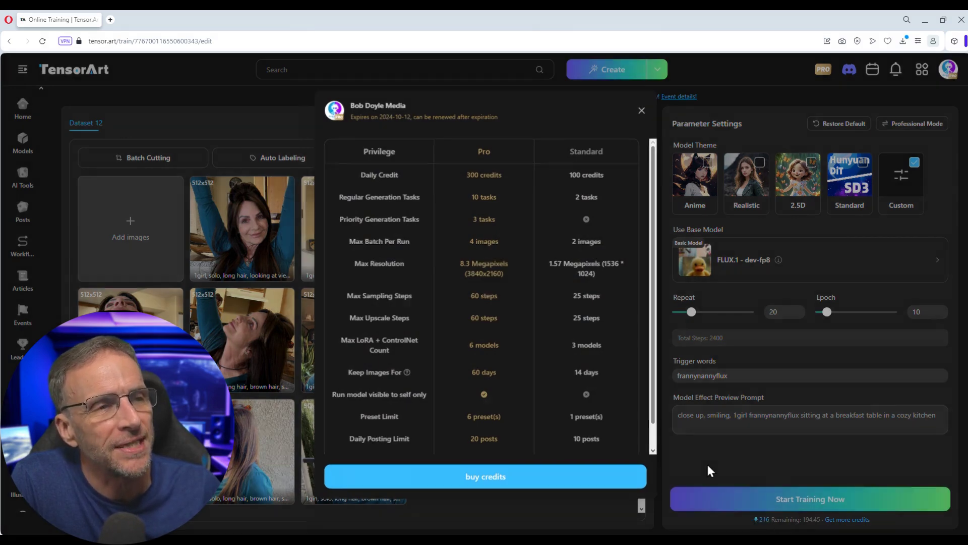
{"action": "left_click", "coordinate": [707, 462]}
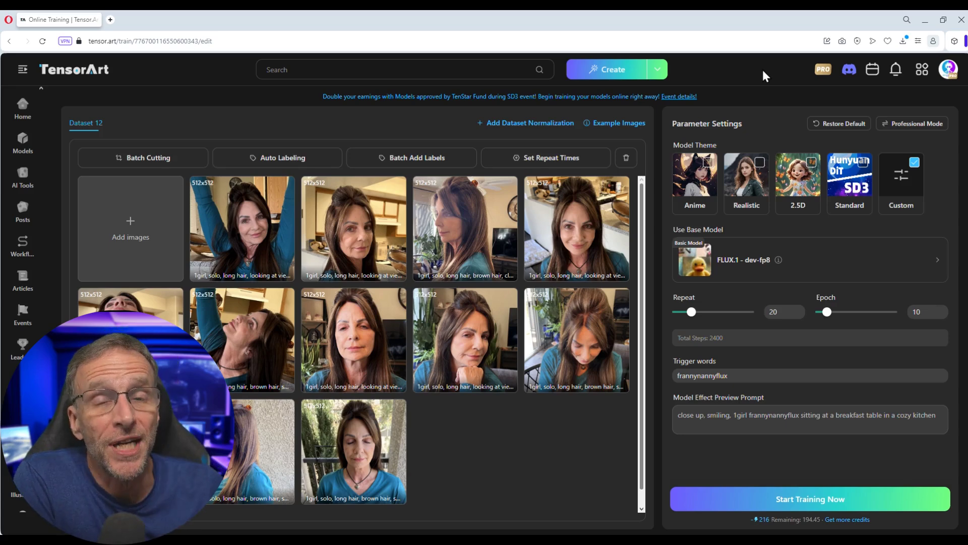
{"action": "left_click", "coordinate": [948, 69]}
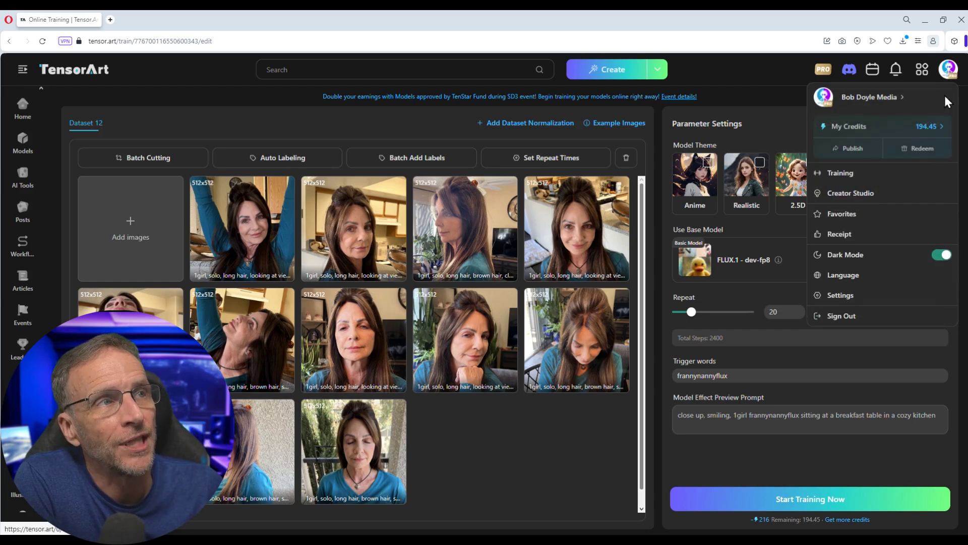
{"action": "left_click", "coordinate": [851, 177]}
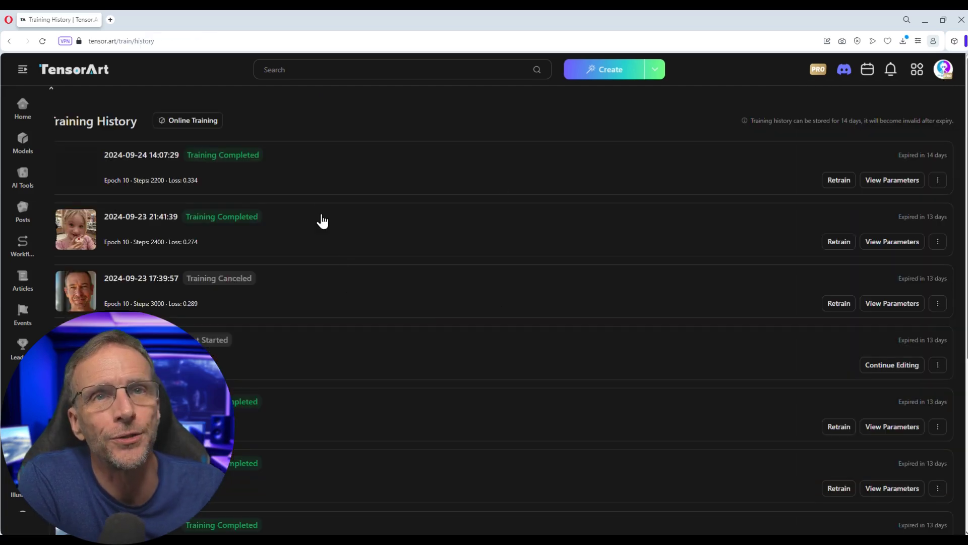
{"action": "scroll", "coordinate": [382, 290], "scroll_direction": "down", "scroll_amount": 3}
{"action": "scroll", "coordinate": [353, 353], "scroll_direction": "down", "scroll_amount": 5}
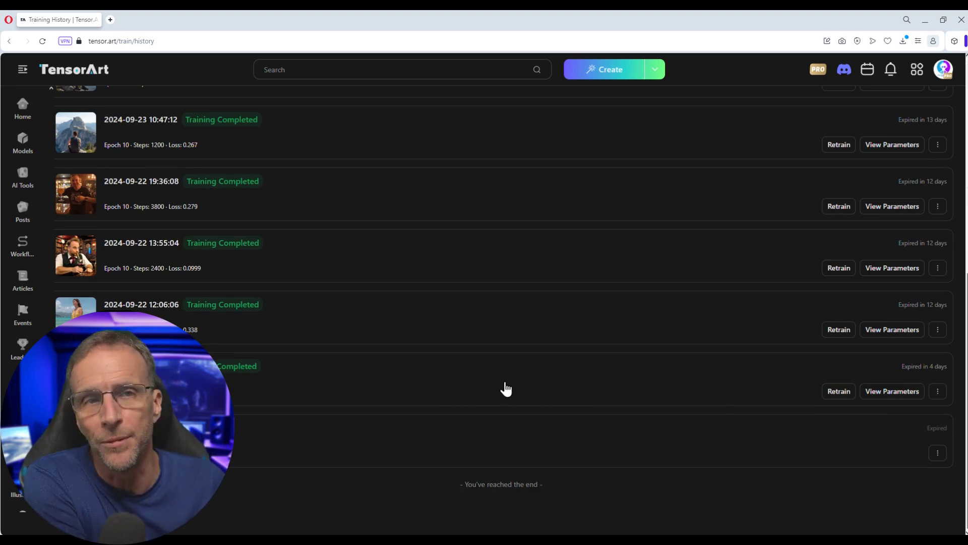
{"action": "left_click", "coordinate": [605, 386]}
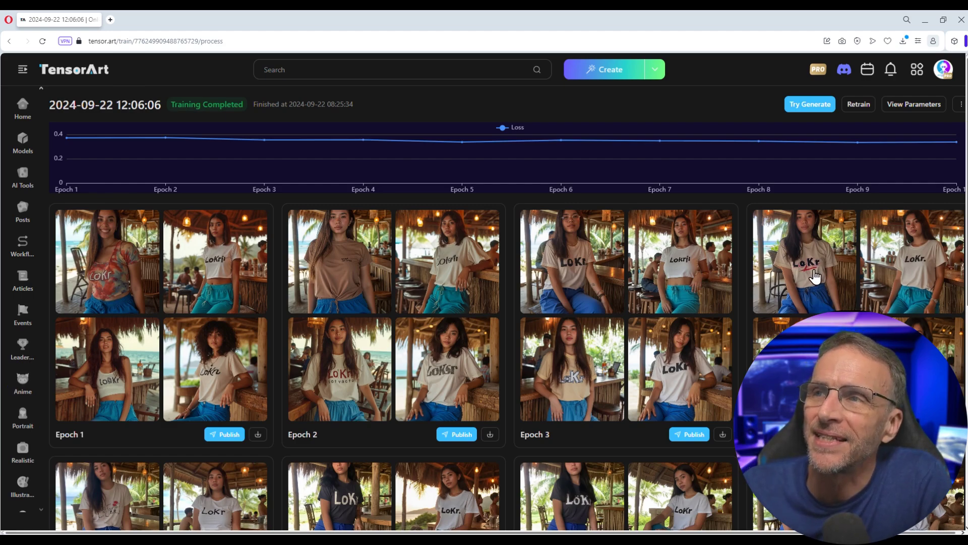
Review the four preview images for each of Epochs 1 through 10
{"action": "scroll", "coordinate": [434, 328], "scroll_direction": "down", "scroll_amount": 2}
{"action": "scroll", "coordinate": [517, 379], "scroll_direction": "down", "scroll_amount": 4}
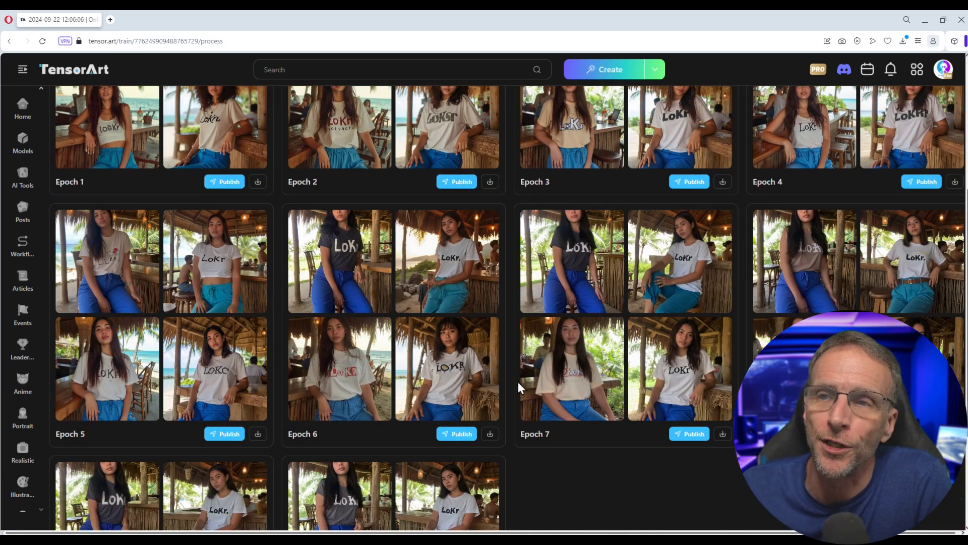
{"action": "scroll", "coordinate": [260, 226], "scroll_direction": "up", "scroll_amount": 5}
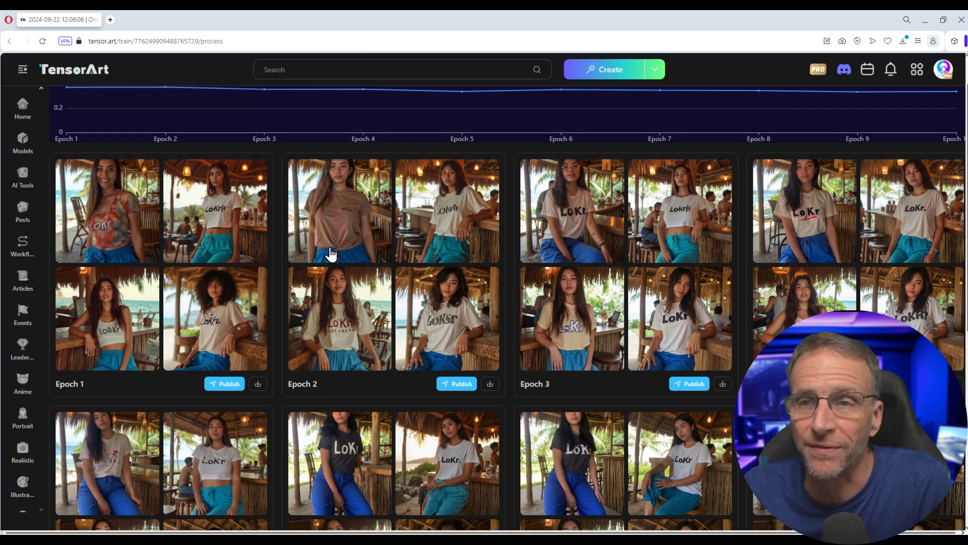
{"action": "scroll", "coordinate": [399, 247], "scroll_direction": "down", "scroll_amount": 4}
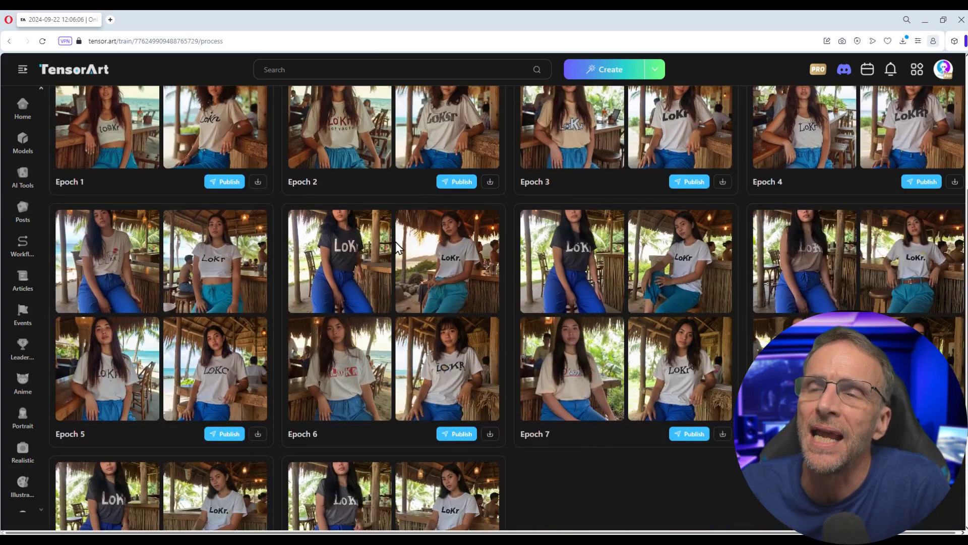
{"action": "scroll", "coordinate": [397, 245], "scroll_direction": "down", "scroll_amount": 3}
{"action": "scroll", "coordinate": [544, 242], "scroll_direction": "up", "scroll_amount": 2}
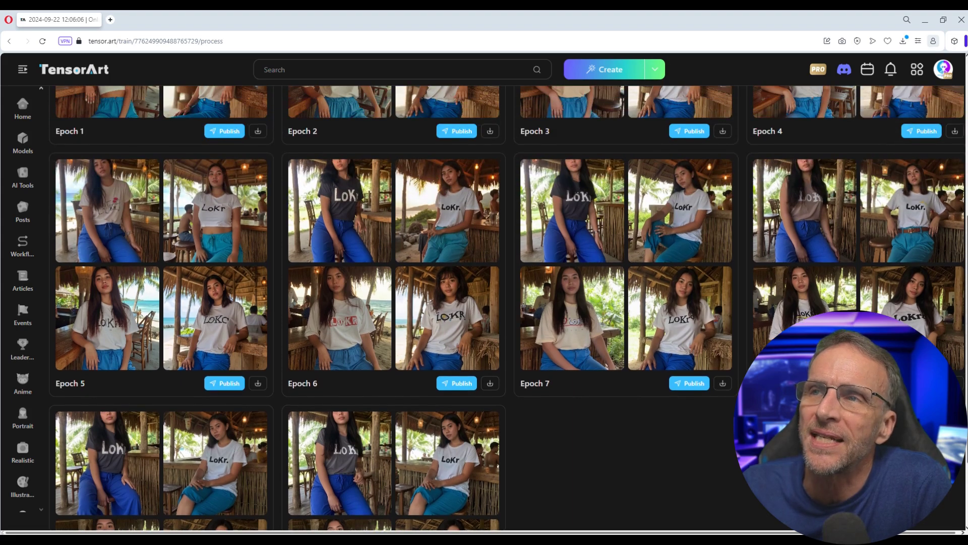
{"action": "scroll", "coordinate": [660, 311], "scroll_direction": "down", "scroll_amount": 2}
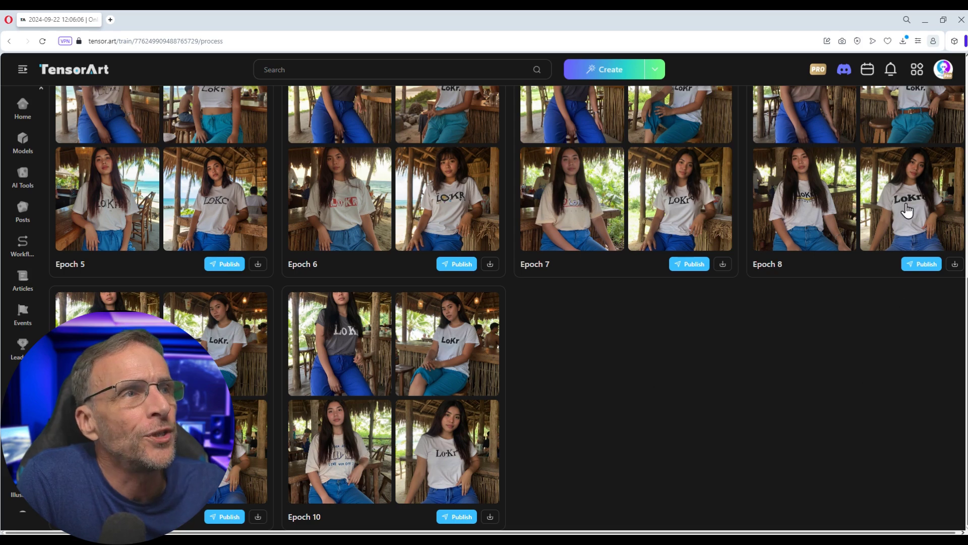
{"action": "scroll", "coordinate": [832, 416], "scroll_direction": "up", "scroll_amount": 1}
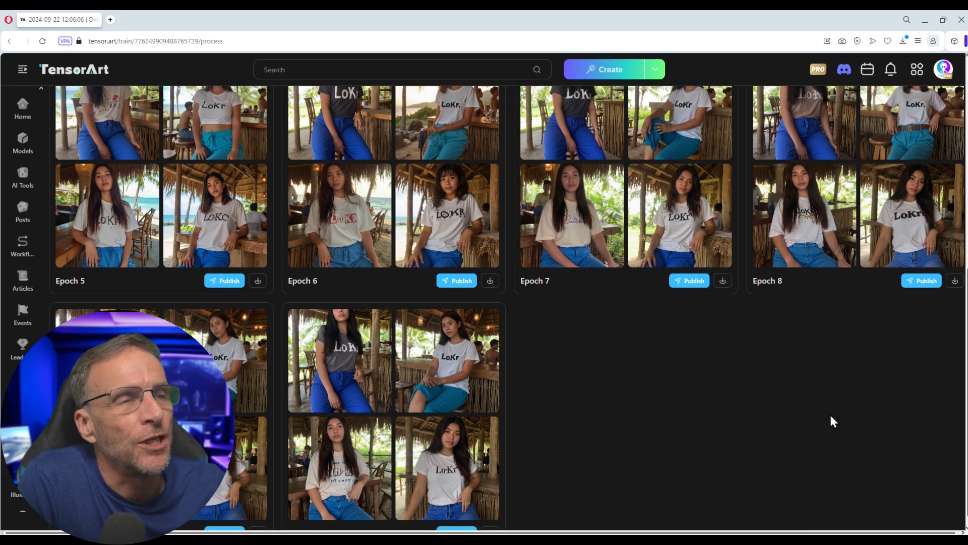
{"action": "scroll", "coordinate": [831, 416], "scroll_direction": "up", "scroll_amount": 2}
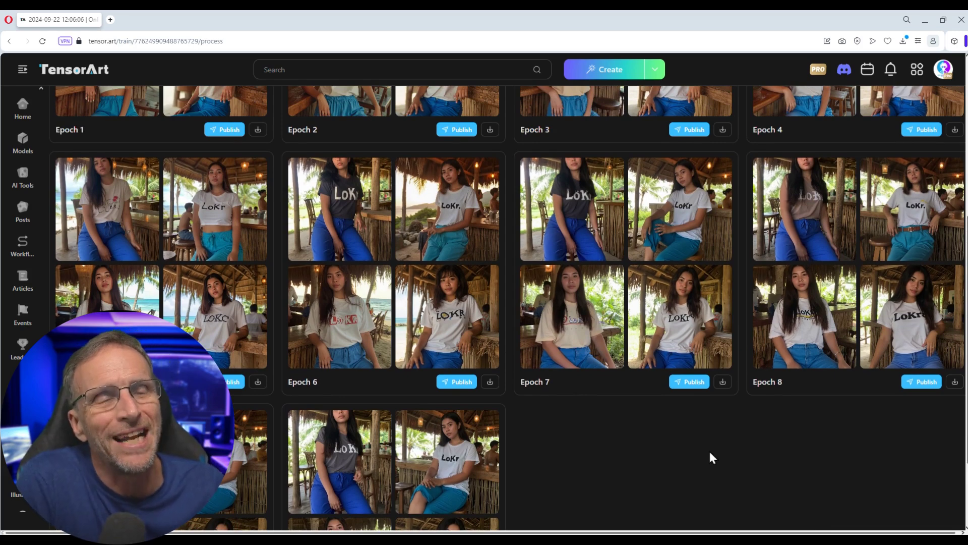
{"action": "scroll", "coordinate": [709, 449], "scroll_direction": "up", "scroll_amount": 2}
{"action": "left_click", "coordinate": [943, 69]}
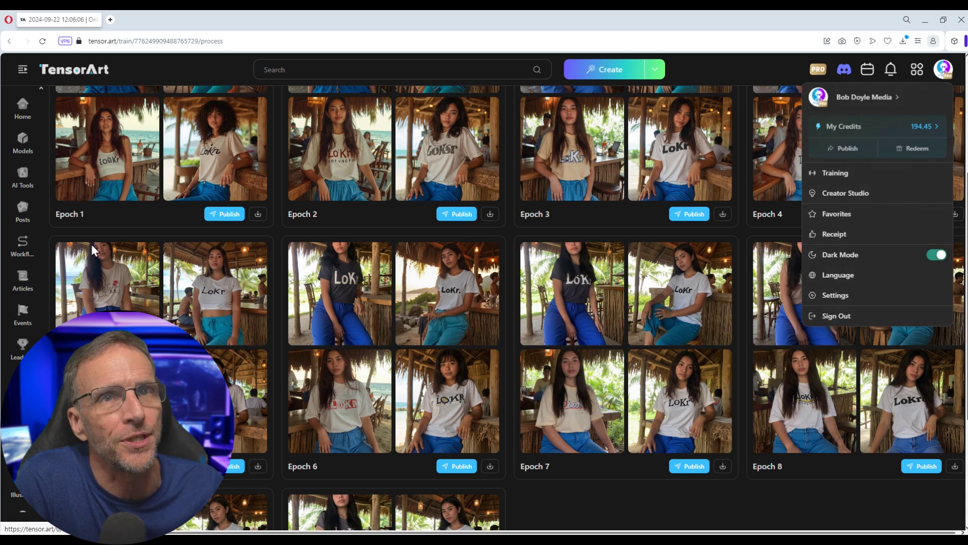
{"action": "left_click", "coordinate": [837, 174]}
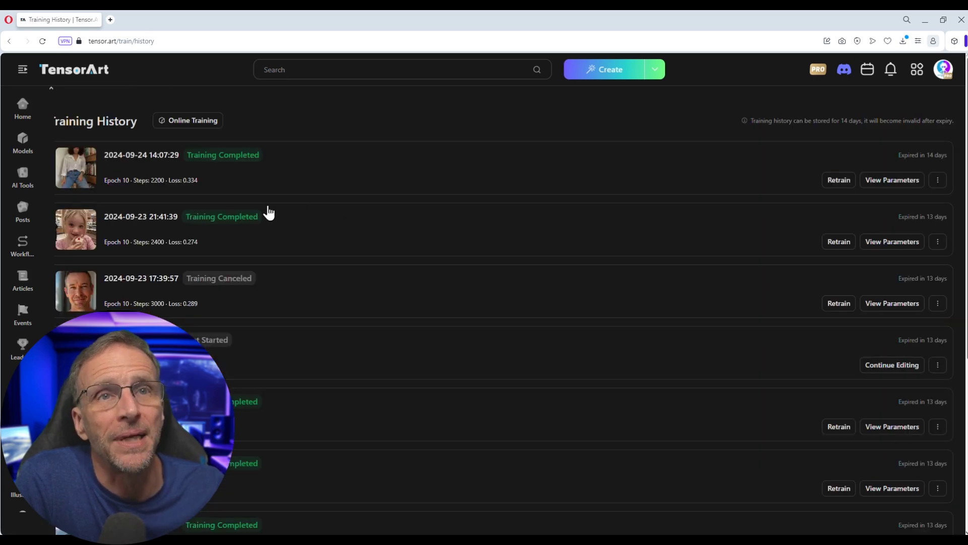
{"action": "left_click", "coordinate": [324, 174]}
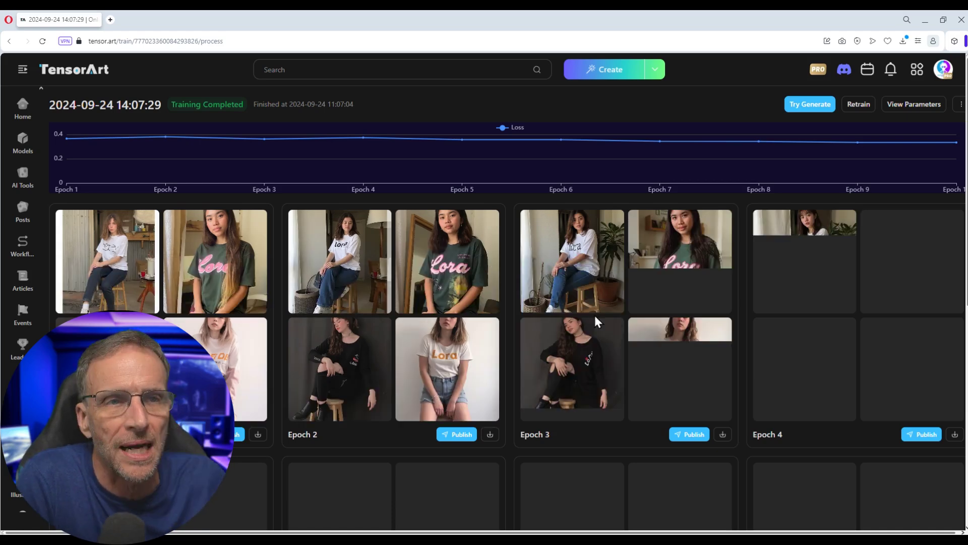
{"action": "scroll", "coordinate": [492, 258], "scroll_direction": "down", "scroll_amount": 1}
{"action": "scroll", "coordinate": [492, 259], "scroll_direction": "down", "scroll_amount": 5}
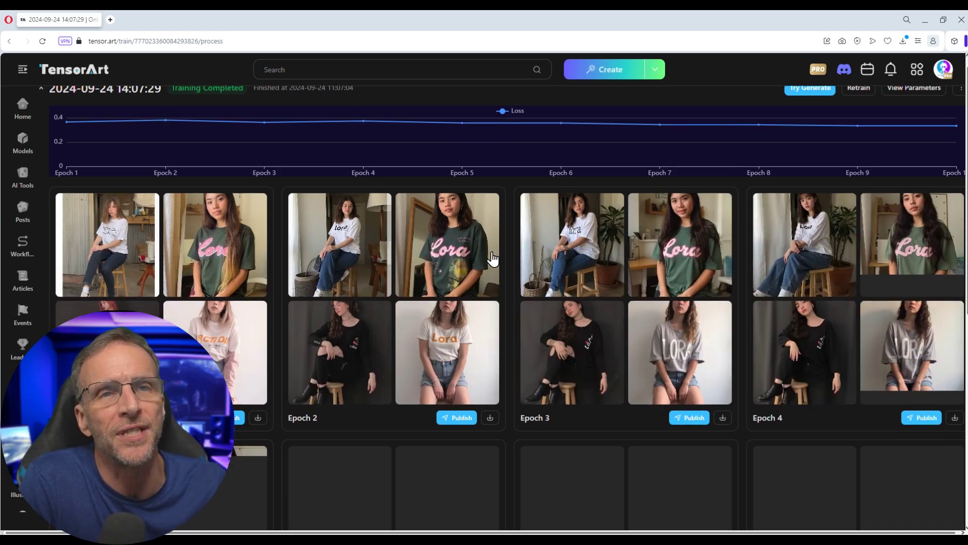
{"action": "scroll", "coordinate": [492, 259], "scroll_direction": "down", "scroll_amount": 4}
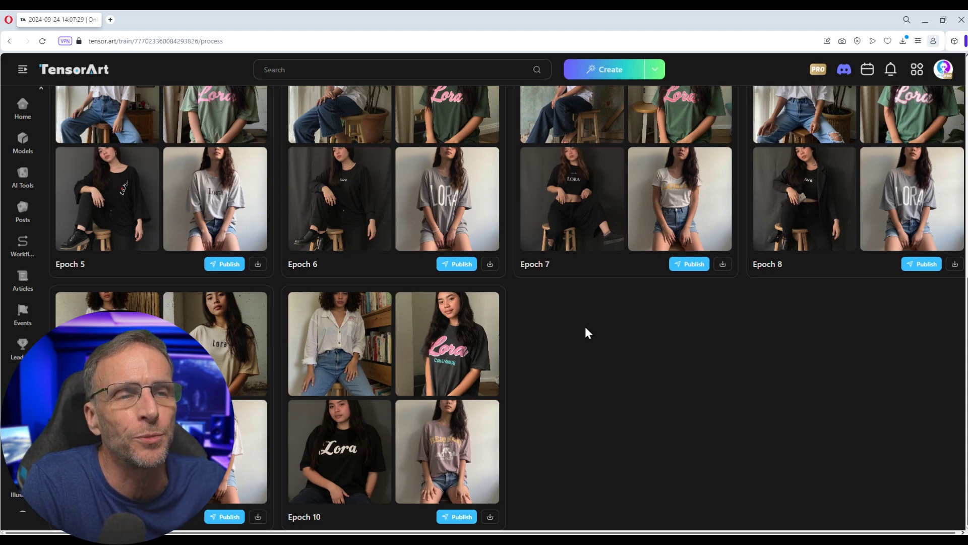
Compare the enlarged Epoch 10 pink and Epoch 9 beige Lora shirt samples
{"action": "left_click", "coordinate": [449, 295]}
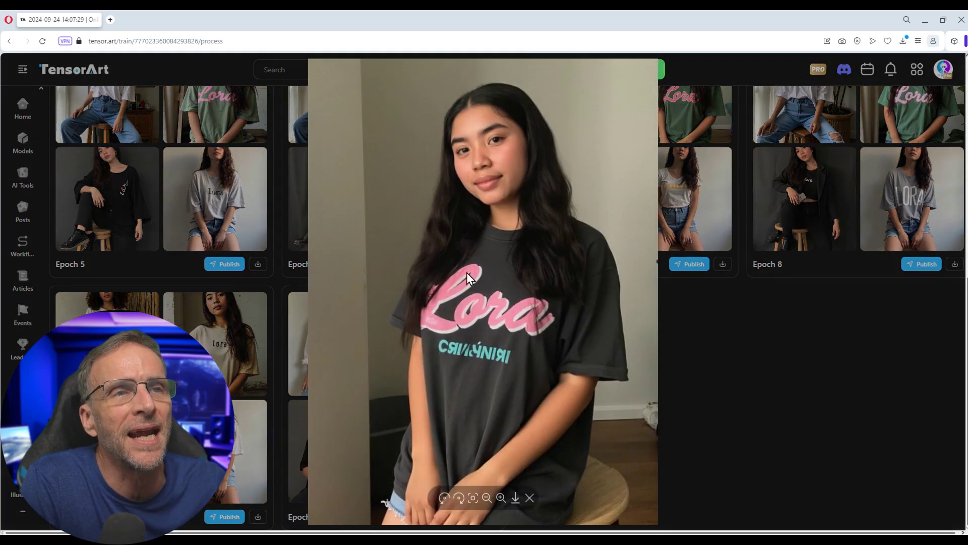
{"action": "left_click", "coordinate": [752, 356]}
{"action": "left_click", "coordinate": [240, 313]}
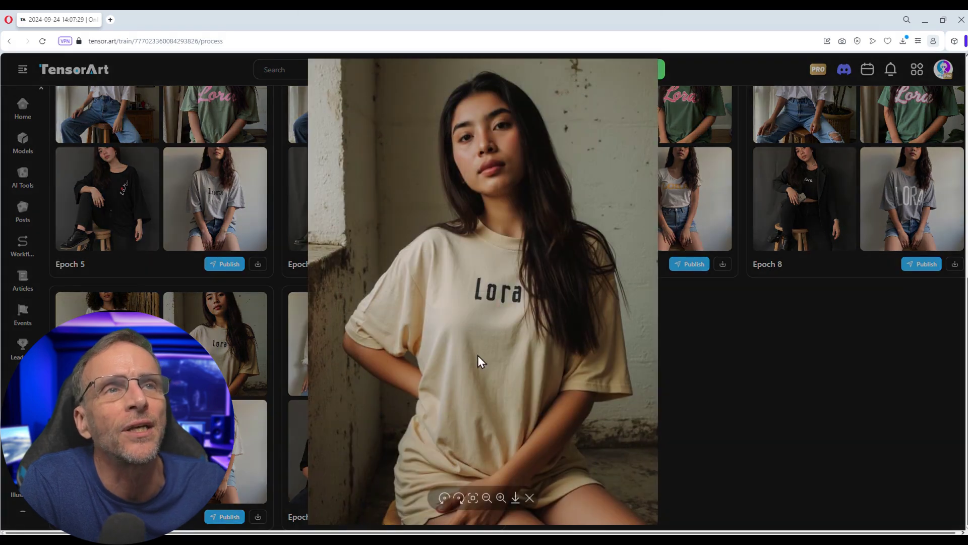
{"action": "left_click", "coordinate": [715, 380]}
{"action": "left_click", "coordinate": [446, 341]}
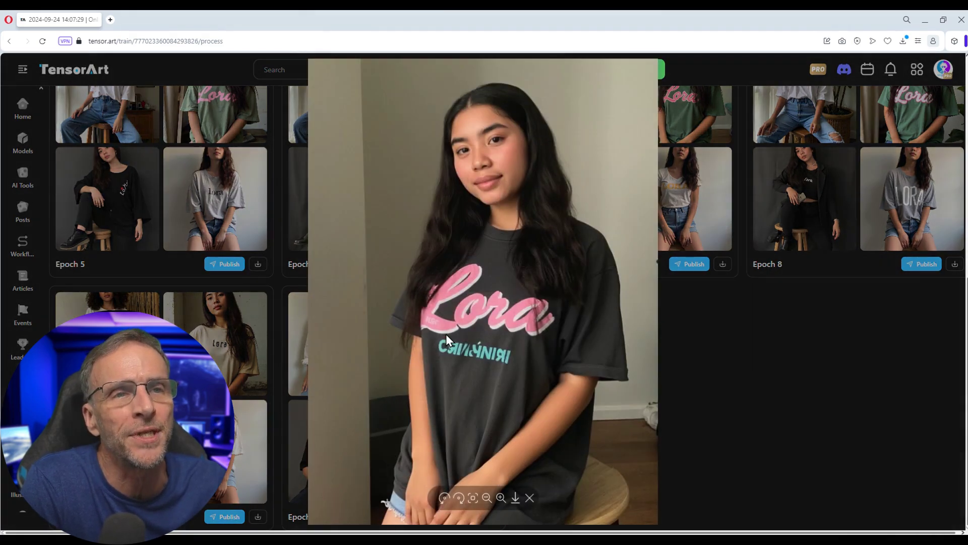
{"action": "left_click", "coordinate": [747, 360]}
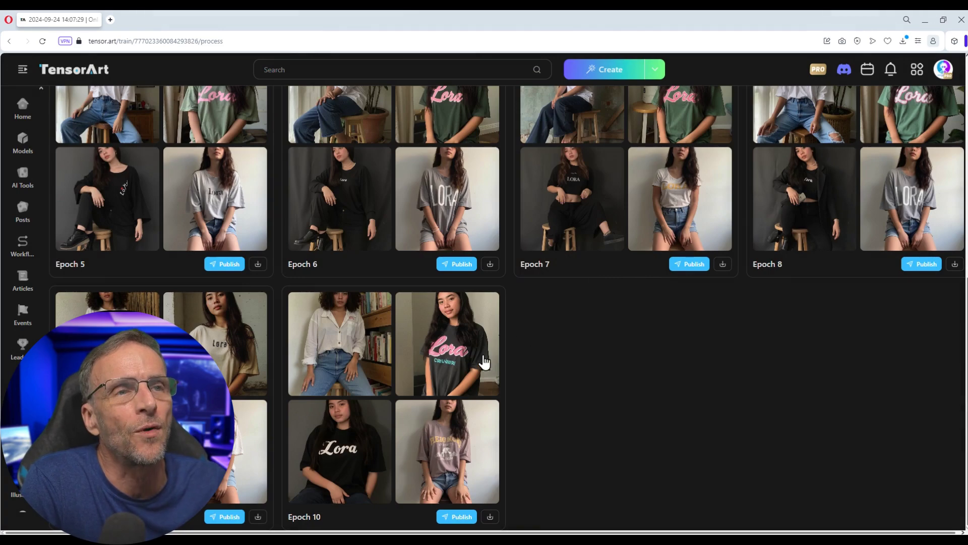
Publish Epoch 10 into a new Realistic-channel project named 'Presly Lora For Real'
{"action": "left_click", "coordinate": [461, 515]}
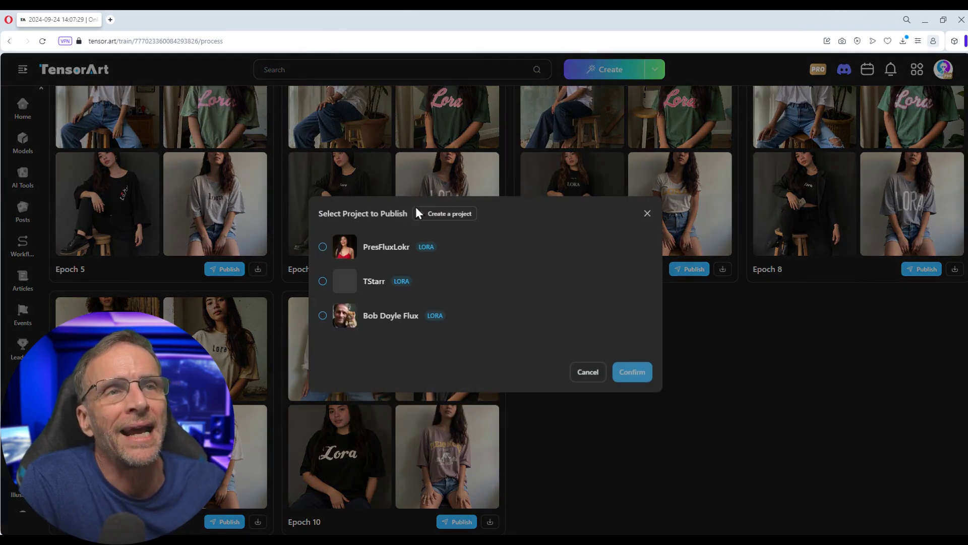
{"action": "left_click", "coordinate": [437, 217]}
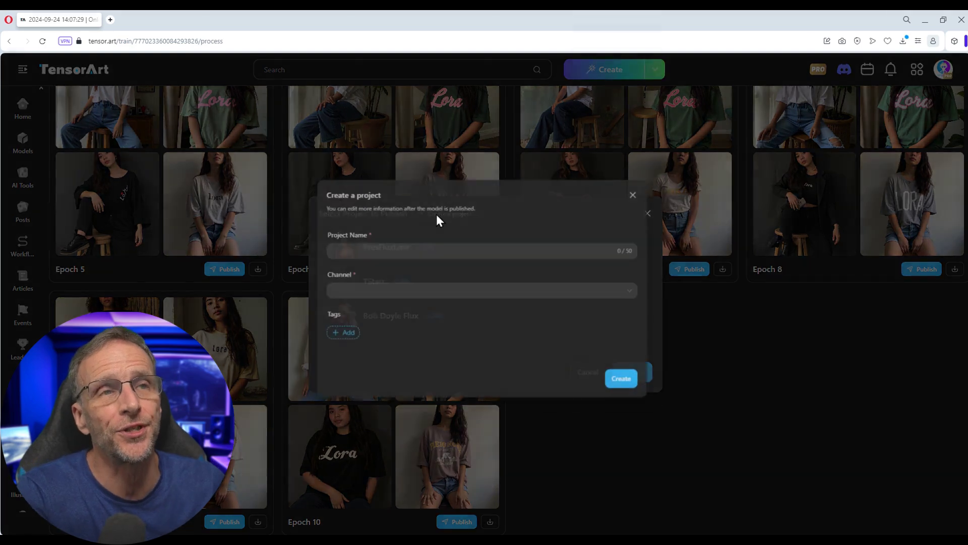
{"action": "left_click", "coordinate": [415, 254]}
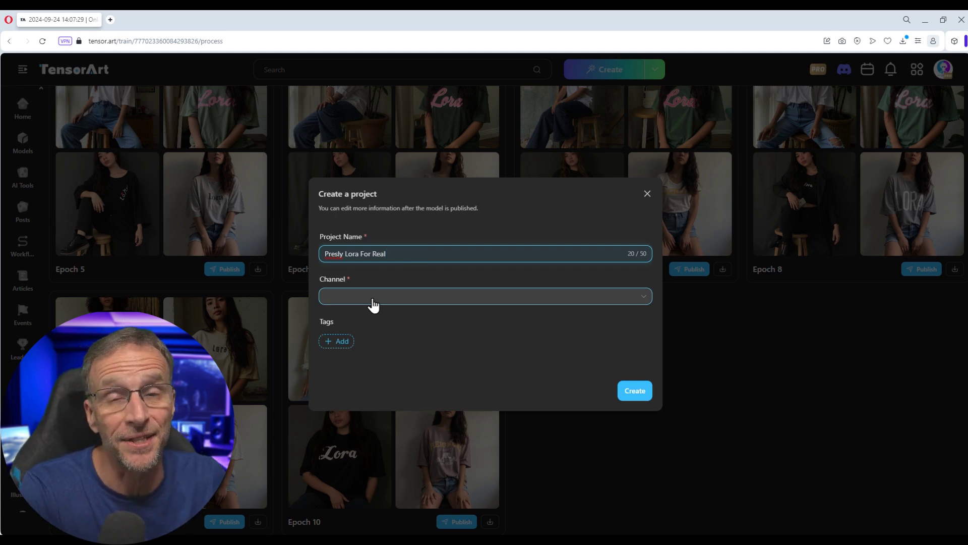
{"action": "left_click", "coordinate": [404, 301]}
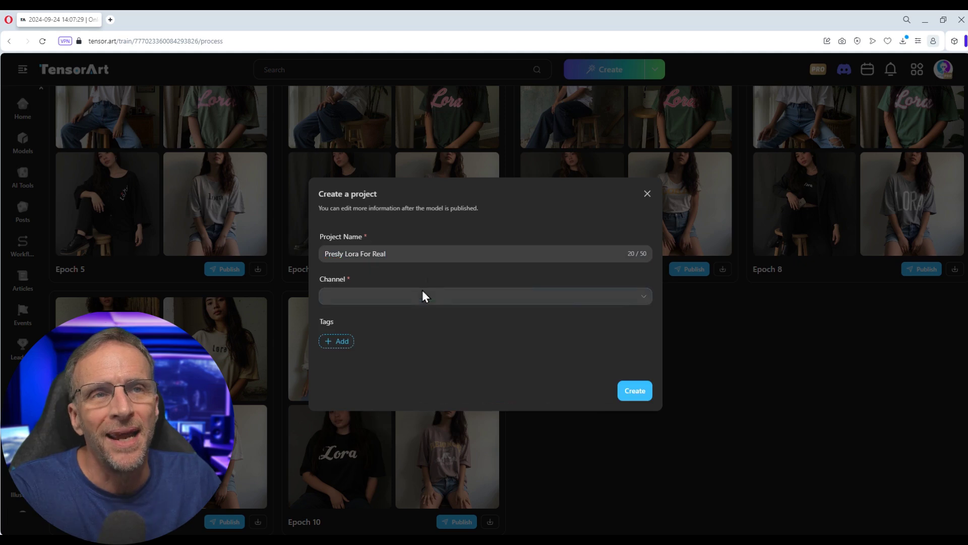
{"action": "left_click", "coordinate": [412, 301]}
{"action": "left_click", "coordinate": [411, 302]}
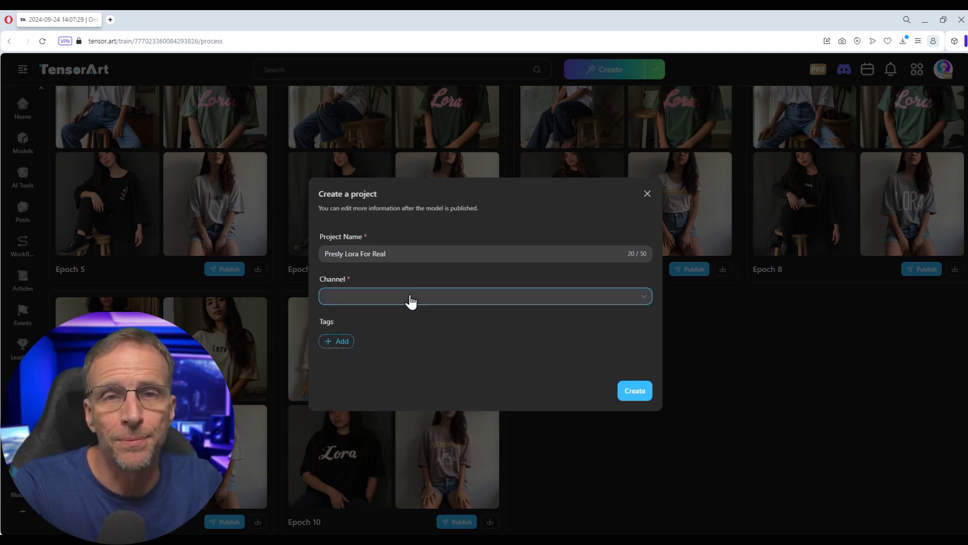
{"action": "left_click", "coordinate": [411, 301]}
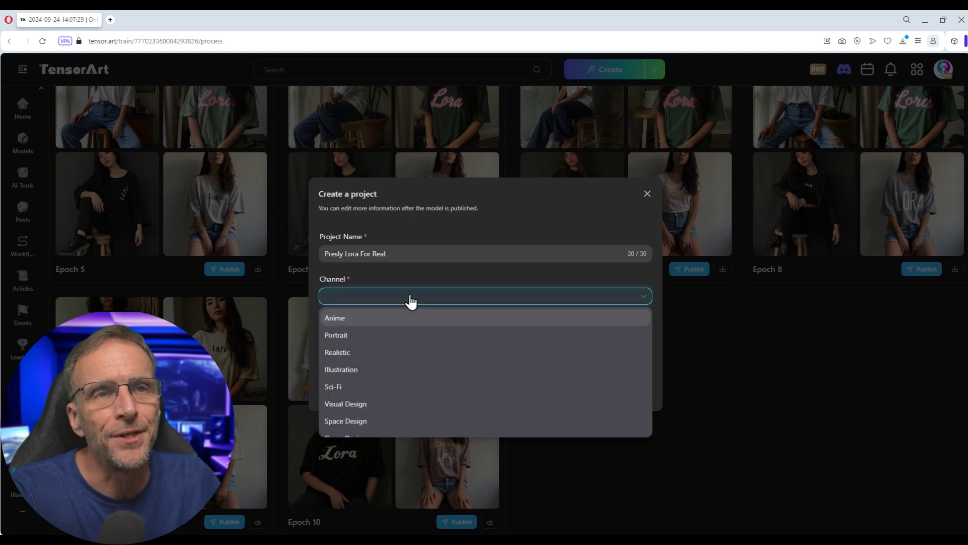
{"action": "left_click", "coordinate": [382, 353]}
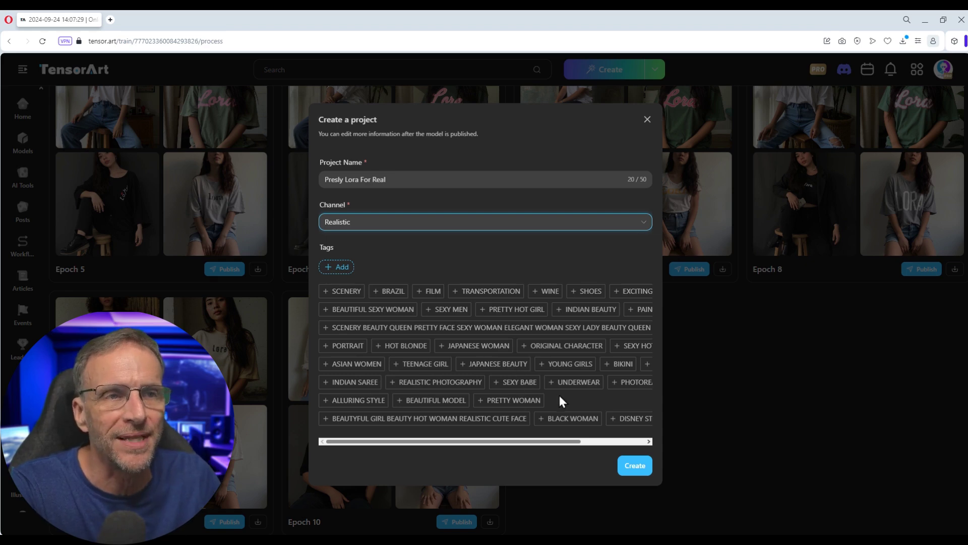
{"action": "left_click", "coordinate": [637, 468]}
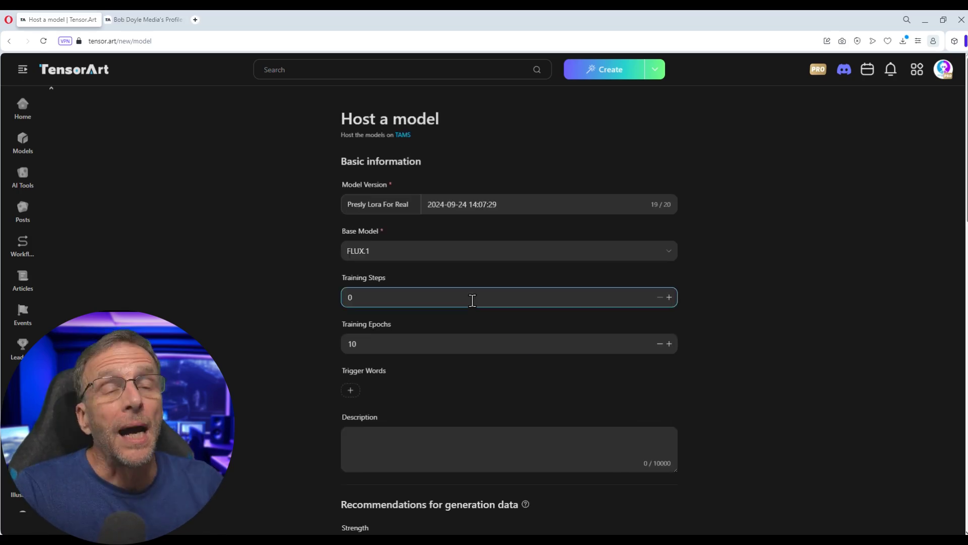
Set Training Steps to 220 and add the run's trigger word as a tag
{"action": "left_click_drag", "start_coordinate": [406, 300], "coordinate": [332, 302]}
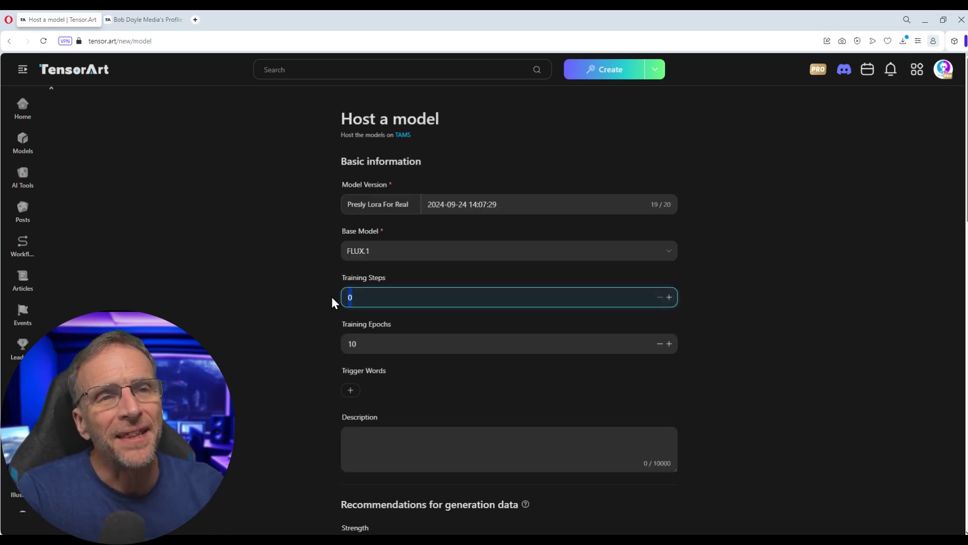
{"action": "type", "text": "220"}
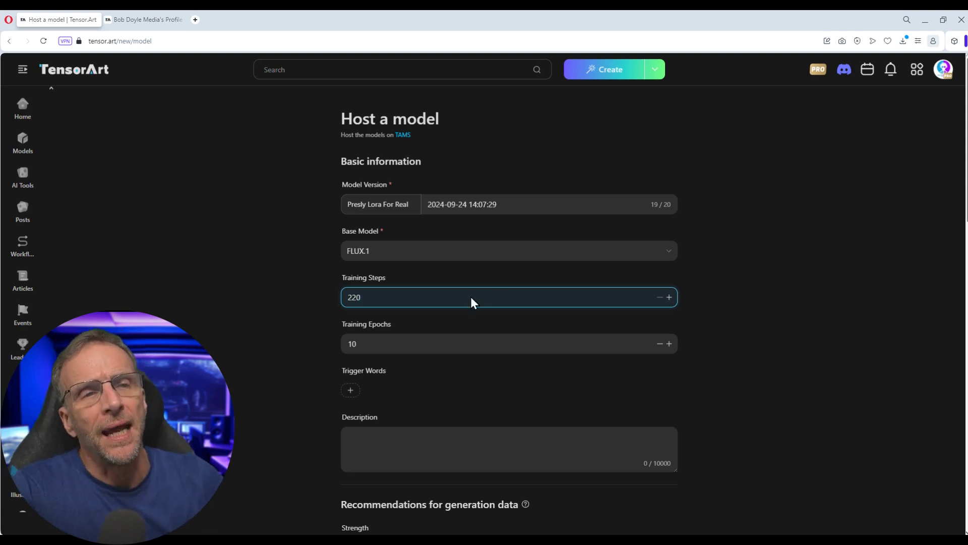
{"action": "left_click", "coordinate": [351, 395]}
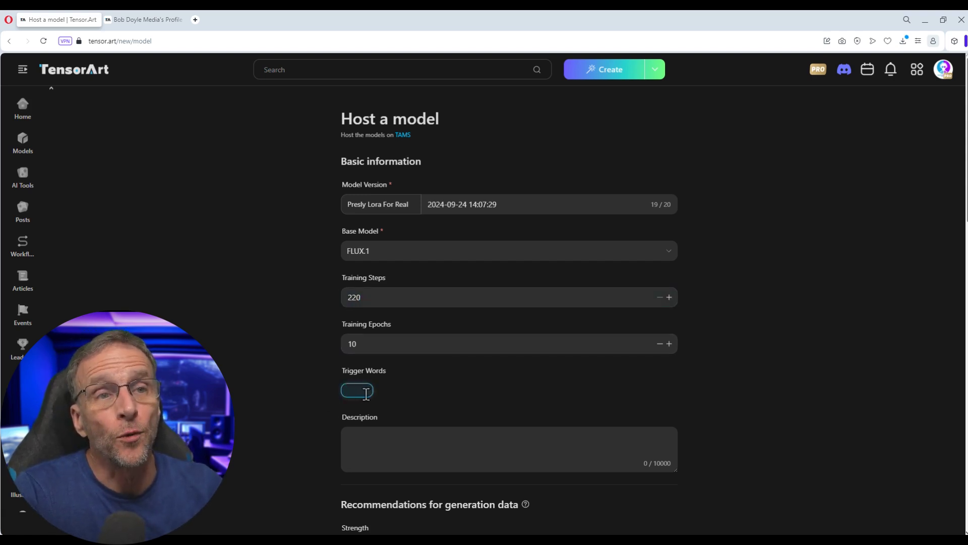
{"action": "left_click", "coordinate": [144, 21]}
{"action": "left_click", "coordinate": [942, 68]}
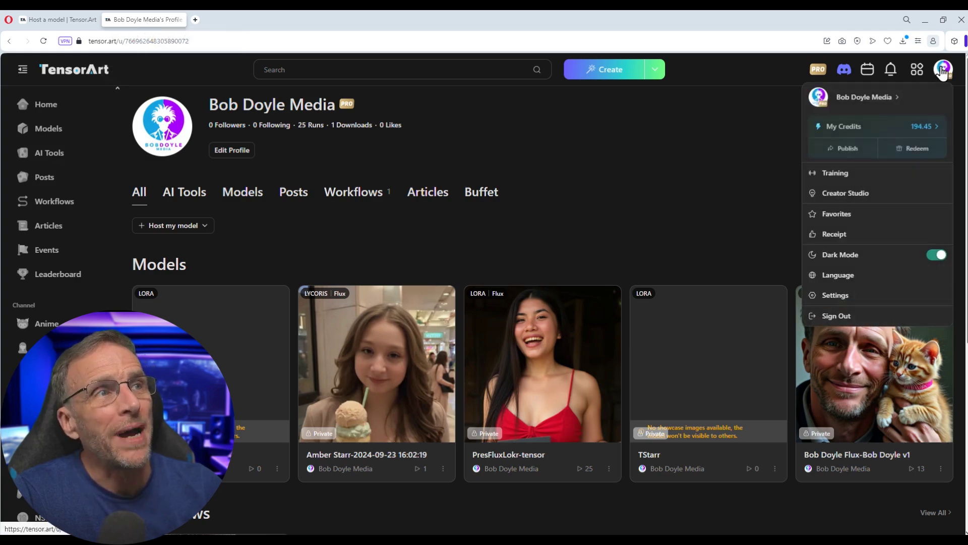
{"action": "left_click", "coordinate": [839, 173]}
{"action": "left_click", "coordinate": [899, 105]}
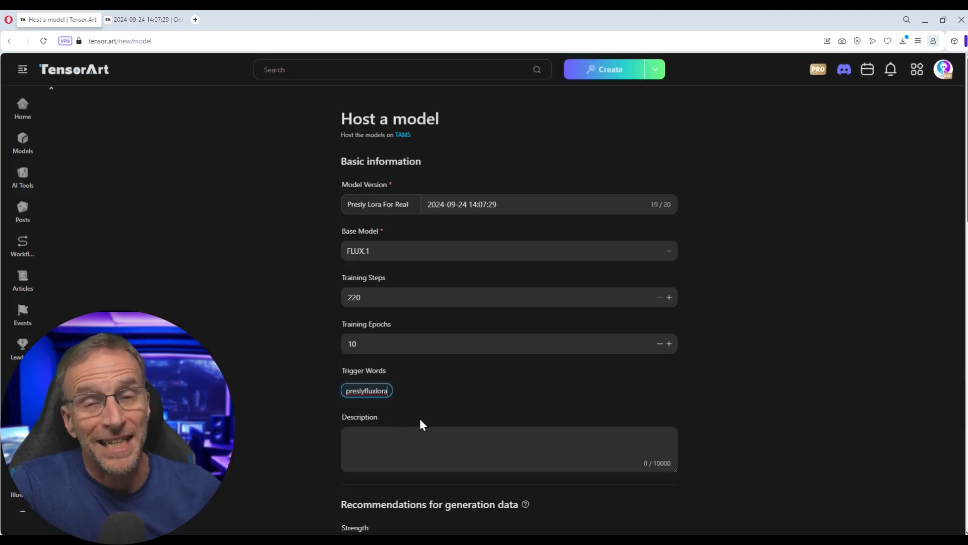
{"action": "left_click", "coordinate": [461, 402]}
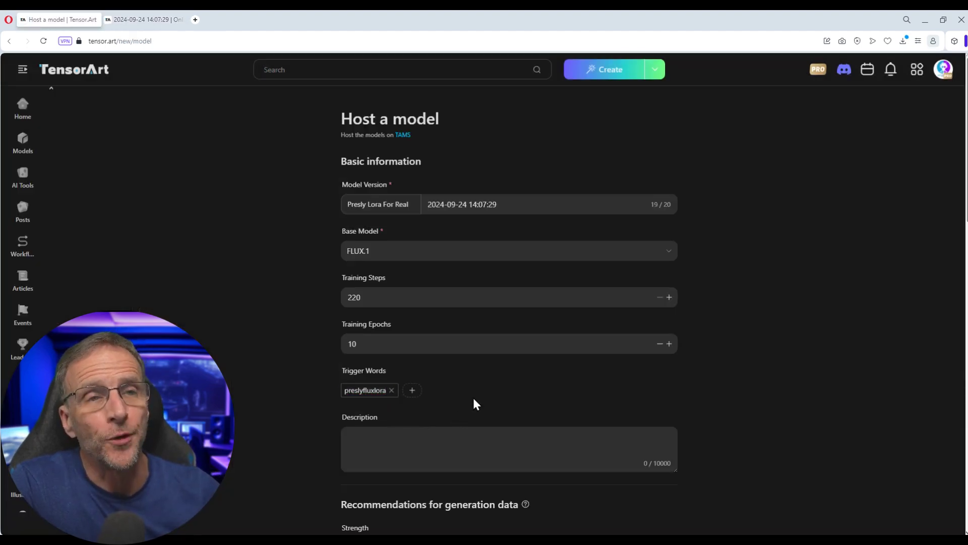
Remove the third showcase image, disable downloads, and publish the model
{"action": "scroll", "coordinate": [473, 402], "scroll_direction": "down", "scroll_amount": 4}
{"action": "scroll", "coordinate": [482, 386], "scroll_direction": "down", "scroll_amount": 3}
{"action": "left_click", "coordinate": [483, 343]}
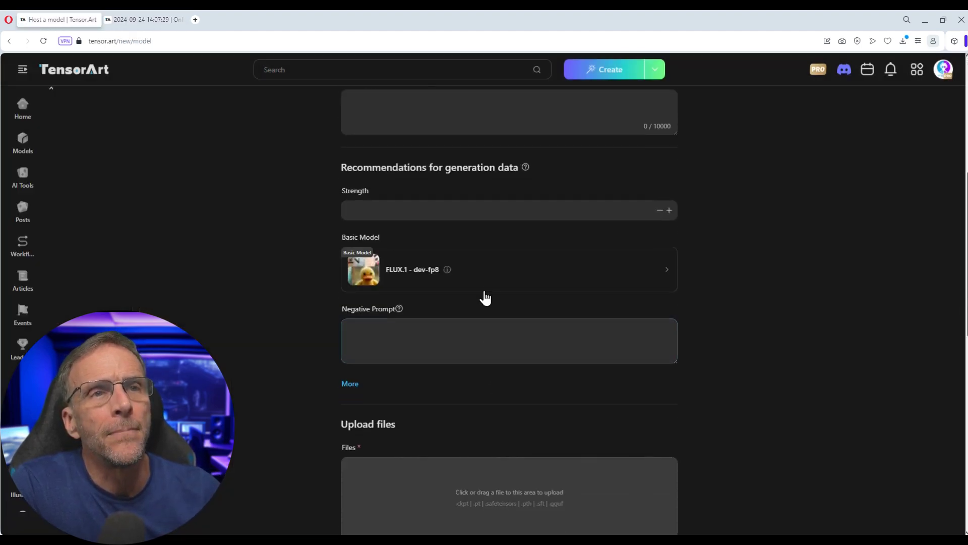
{"action": "scroll", "coordinate": [497, 255], "scroll_direction": "down", "scroll_amount": 3}
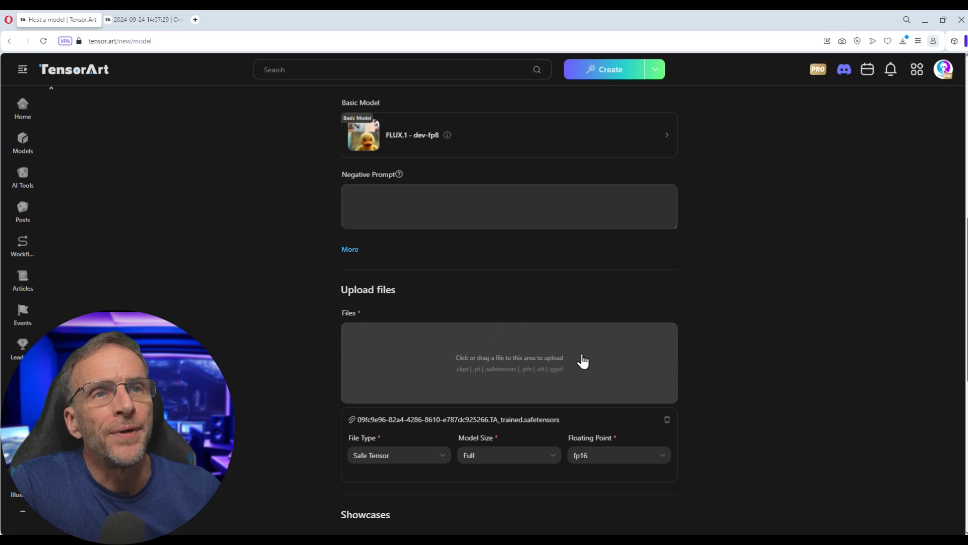
{"action": "scroll", "coordinate": [487, 388], "scroll_direction": "down", "scroll_amount": 3}
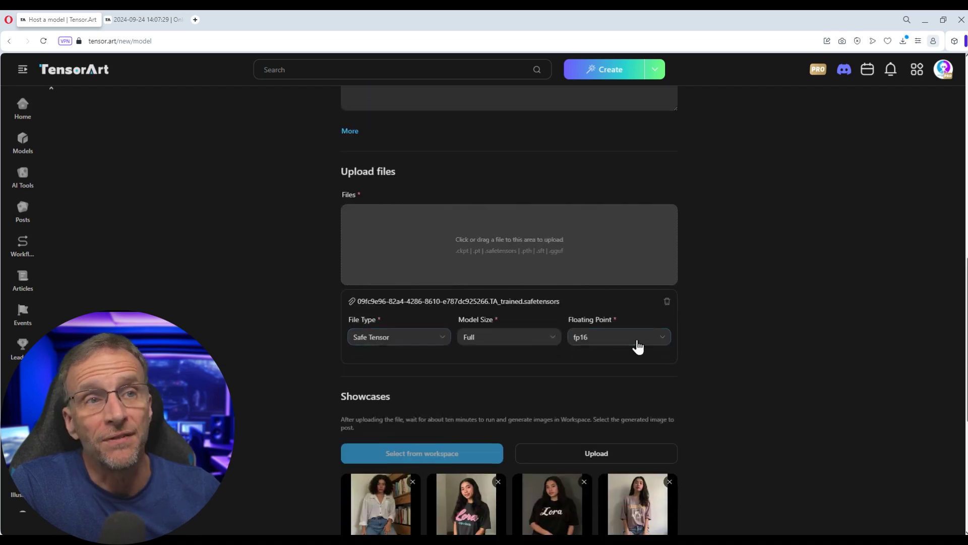
{"action": "scroll", "coordinate": [521, 361], "scroll_direction": "down", "scroll_amount": 3}
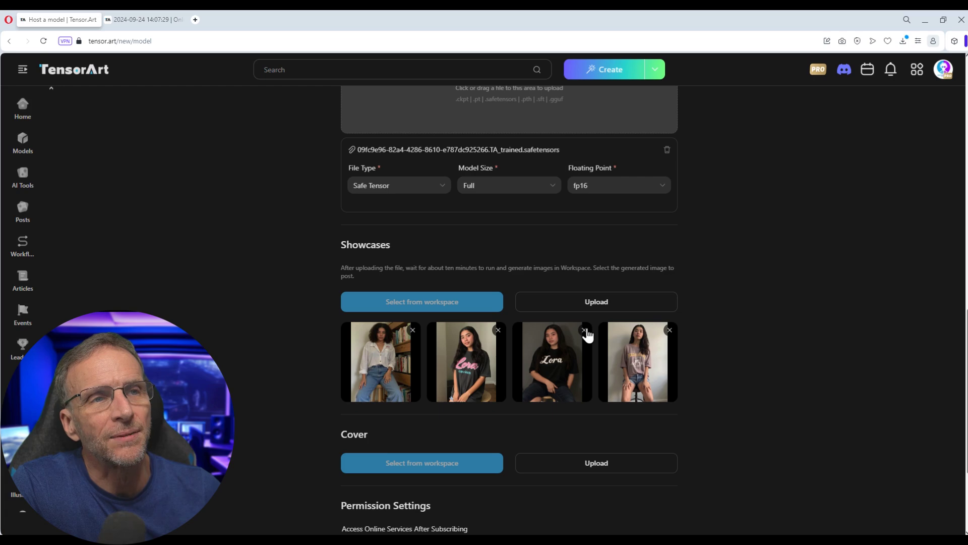
{"action": "left_click", "coordinate": [584, 331]}
{"action": "scroll", "coordinate": [351, 484], "scroll_direction": "down", "scroll_amount": 3}
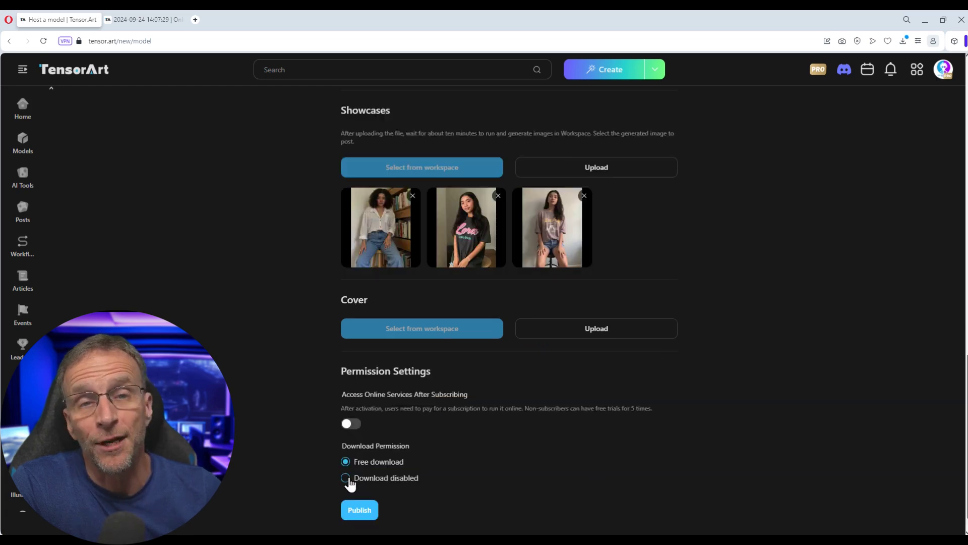
{"action": "left_click", "coordinate": [348, 481]}
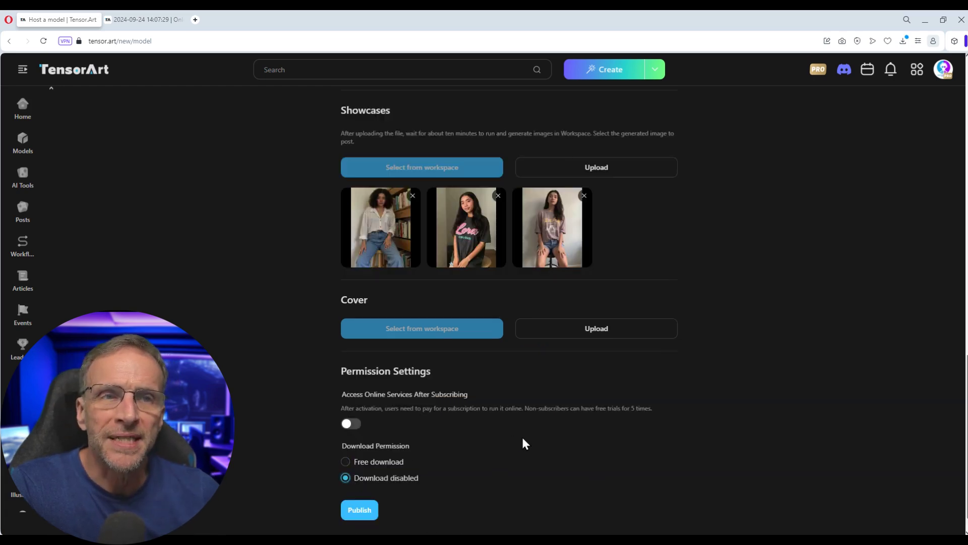
{"action": "left_click", "coordinate": [359, 509]}
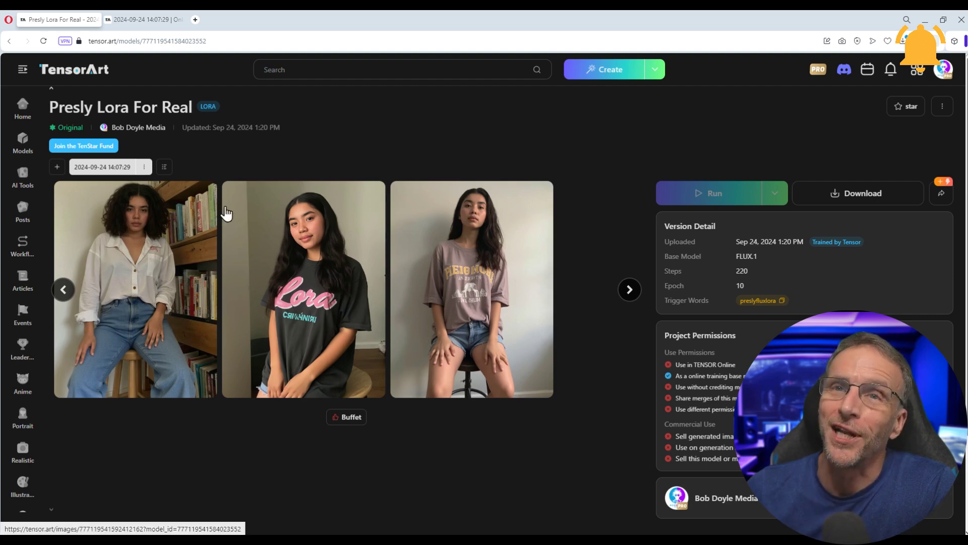
Set the project's View Scope to 'Visible to me only' and update it
{"action": "left_click", "coordinate": [942, 106]}
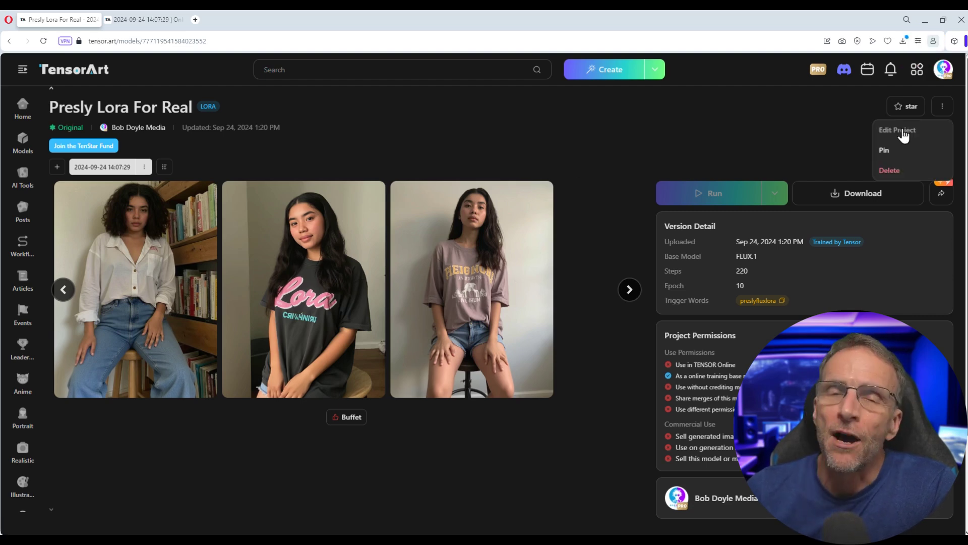
{"action": "left_click", "coordinate": [895, 130]}
{"action": "scroll", "coordinate": [633, 282], "scroll_direction": "down", "scroll_amount": 4}
{"action": "scroll", "coordinate": [646, 287], "scroll_direction": "down", "scroll_amount": 5}
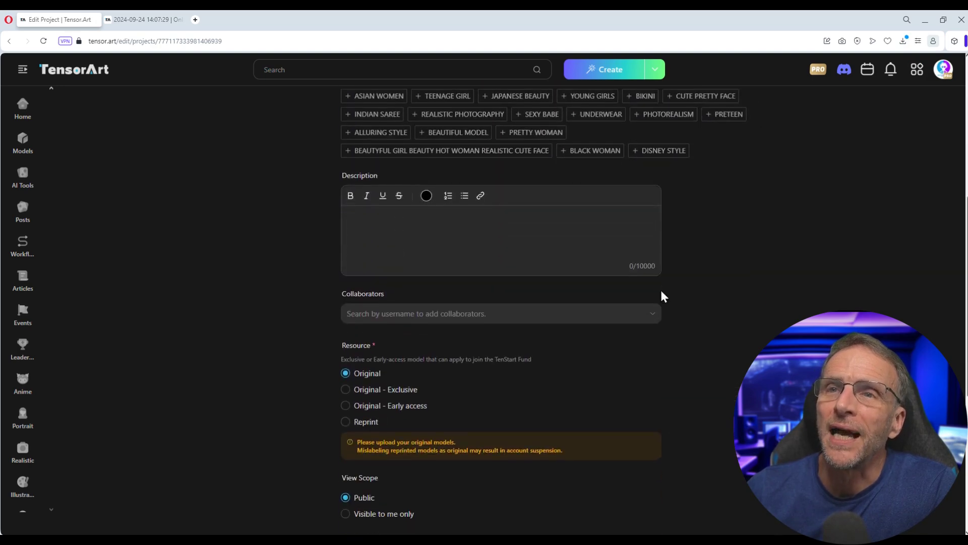
{"action": "left_click", "coordinate": [347, 379]}
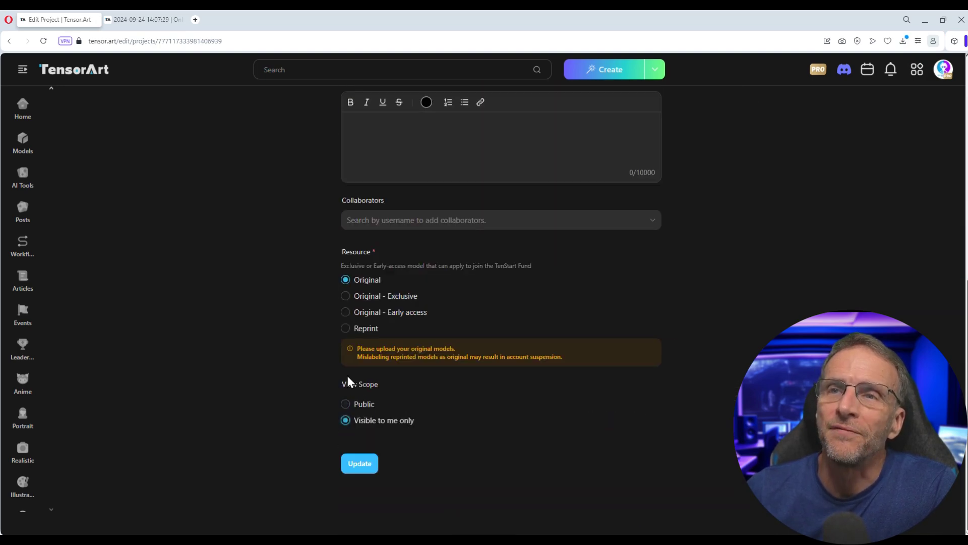
{"action": "left_click", "coordinate": [360, 464]}
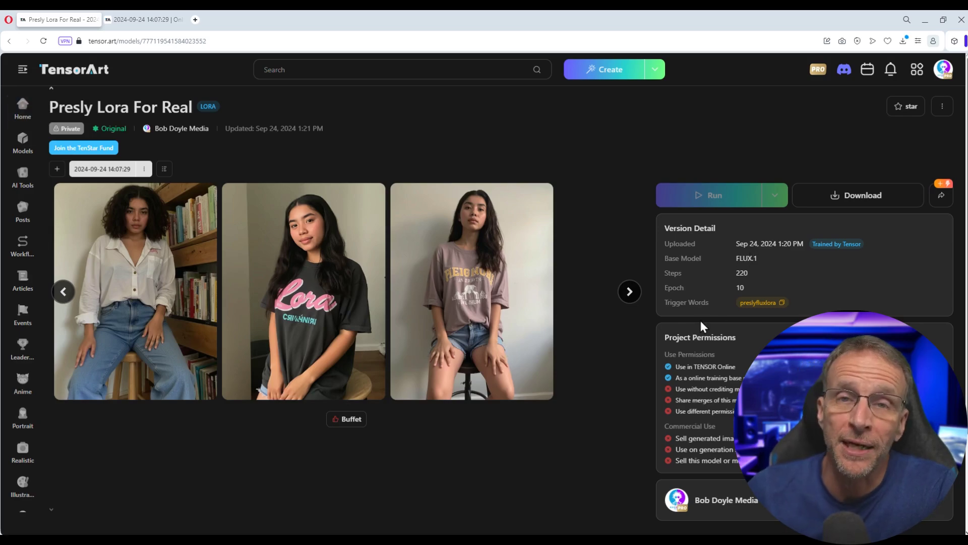
Delete all three loaded LoRAs in the text-to-image workspace
{"action": "left_click", "coordinate": [612, 74]}
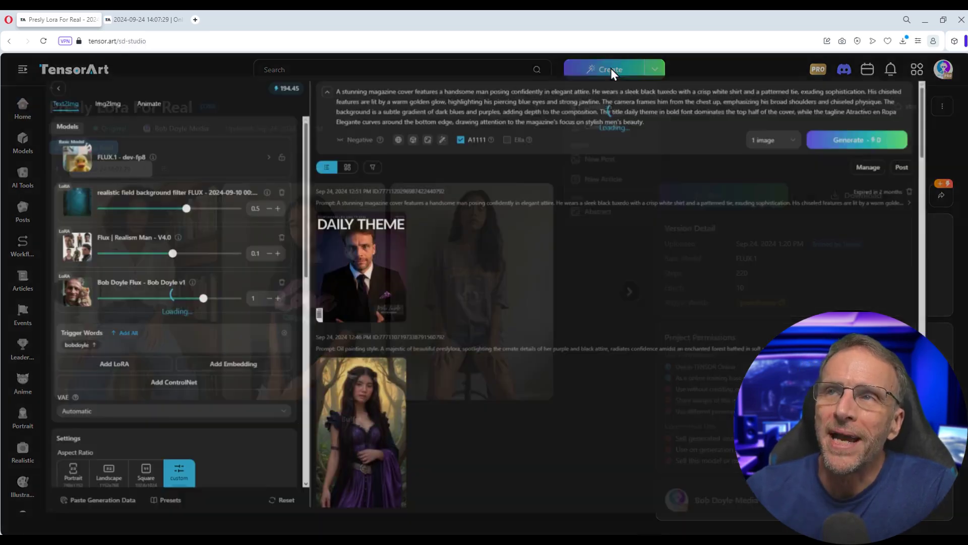
{"action": "left_click", "coordinate": [261, 264]}
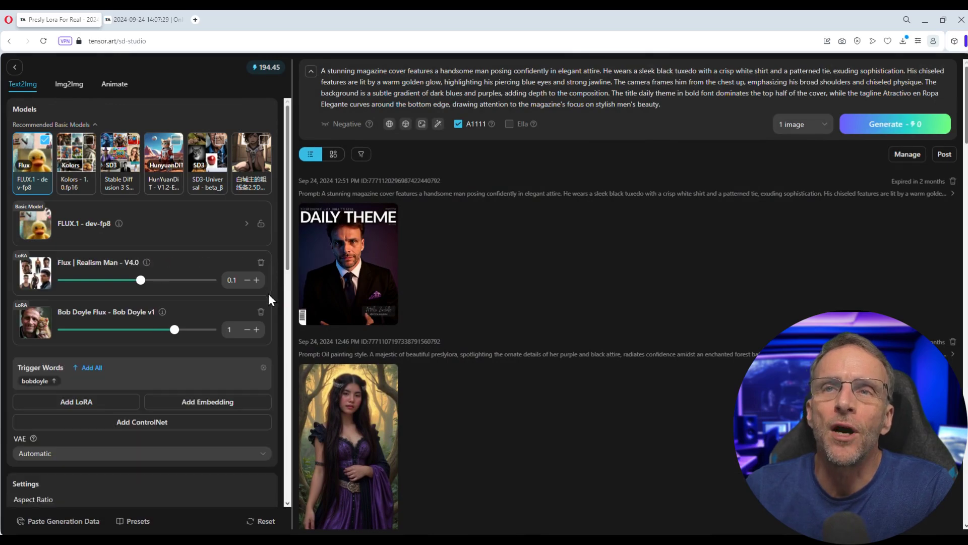
{"action": "left_click", "coordinate": [261, 312]}
{"action": "left_click", "coordinate": [261, 262]}
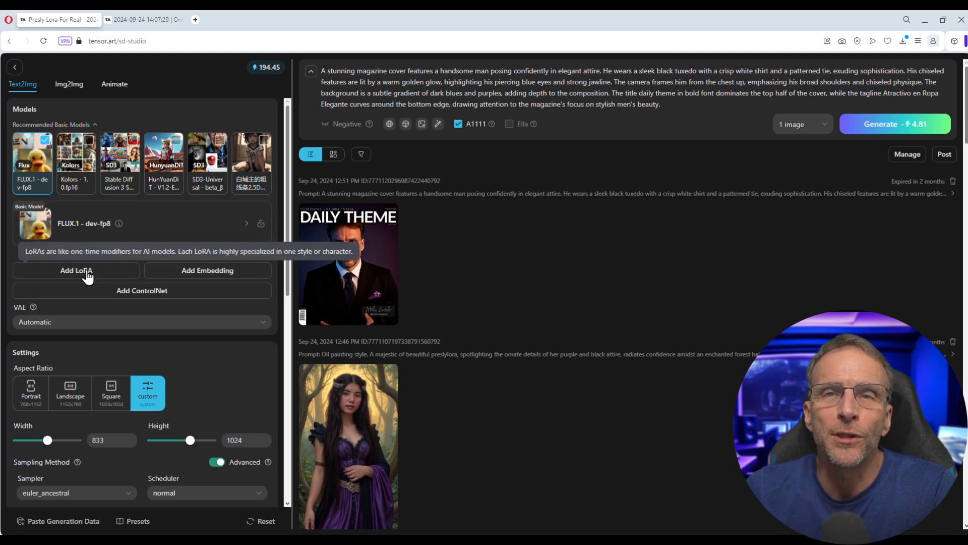
Check My Models in the LoRA chooser, then go to the profile page
{"action": "left_click", "coordinate": [87, 275]}
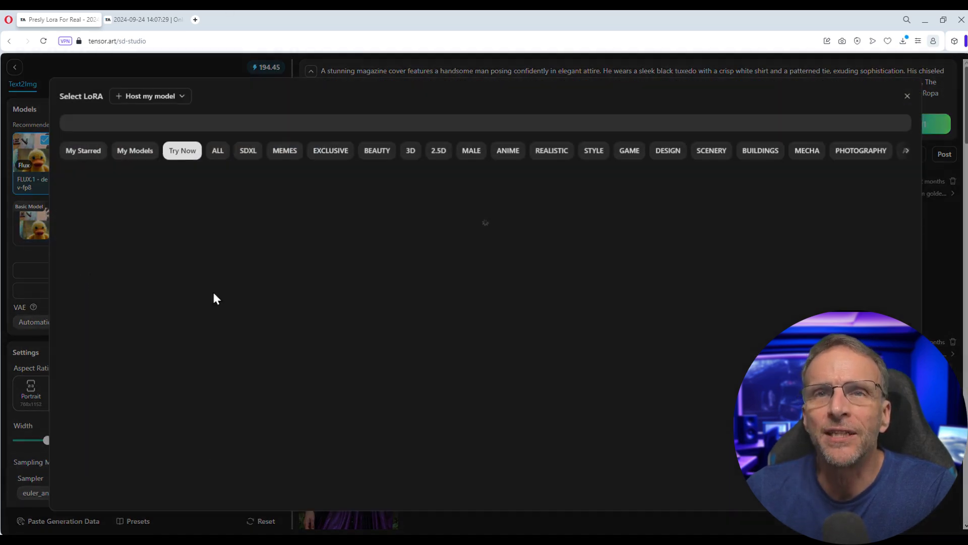
{"action": "left_click", "coordinate": [135, 150]}
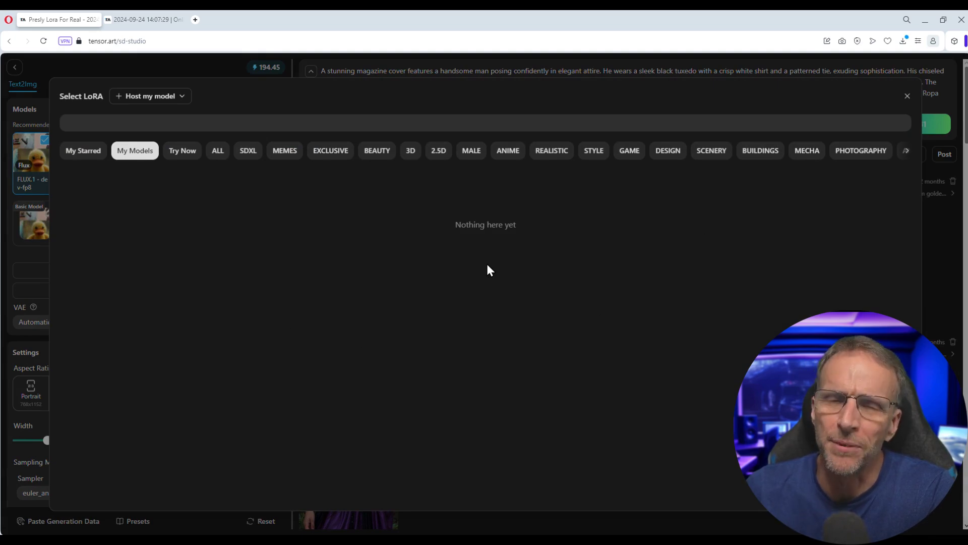
{"action": "left_click", "coordinate": [909, 100]}
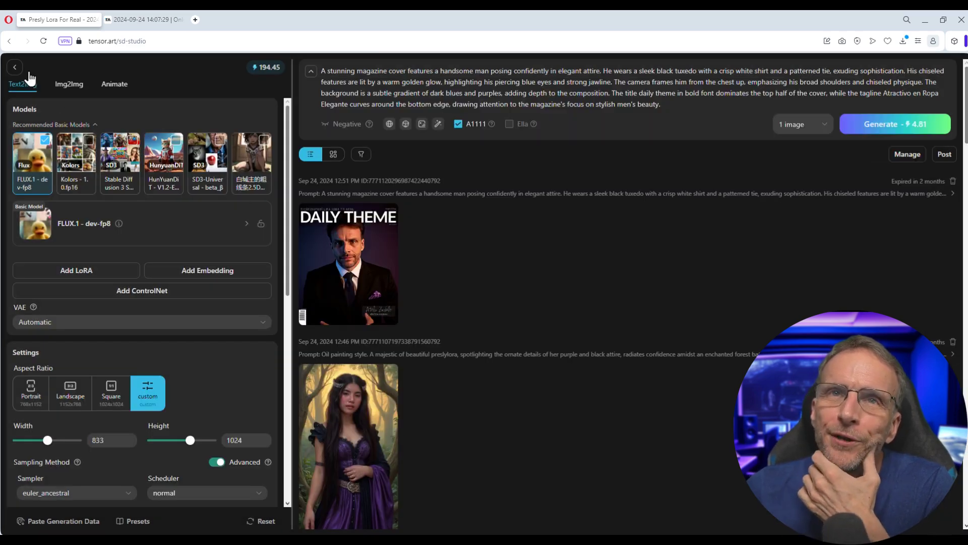
{"action": "left_click", "coordinate": [15, 67]}
{"action": "left_click", "coordinate": [943, 71]}
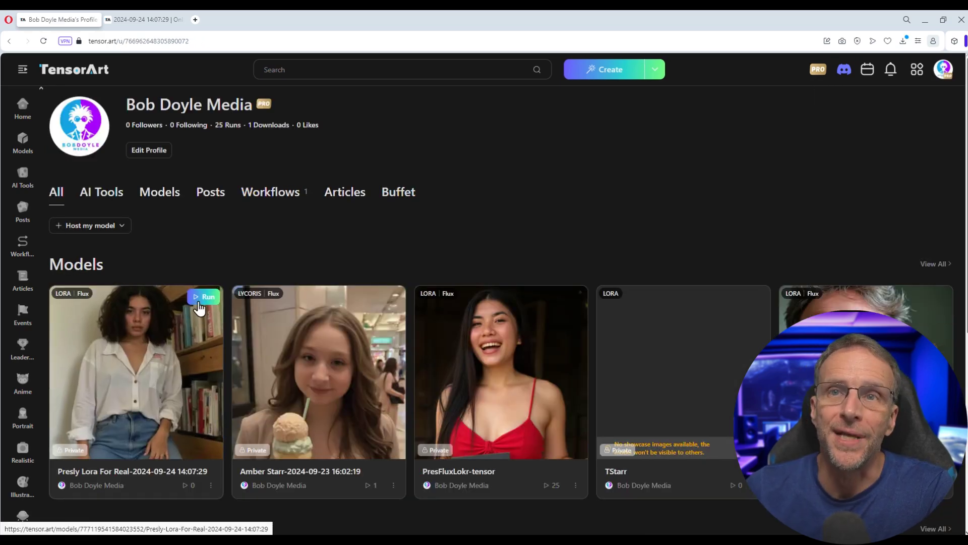
Run Presly Lora For Real with the recommended FLUX.1 - dev-fp8 base model
{"action": "left_click", "coordinate": [200, 298]}
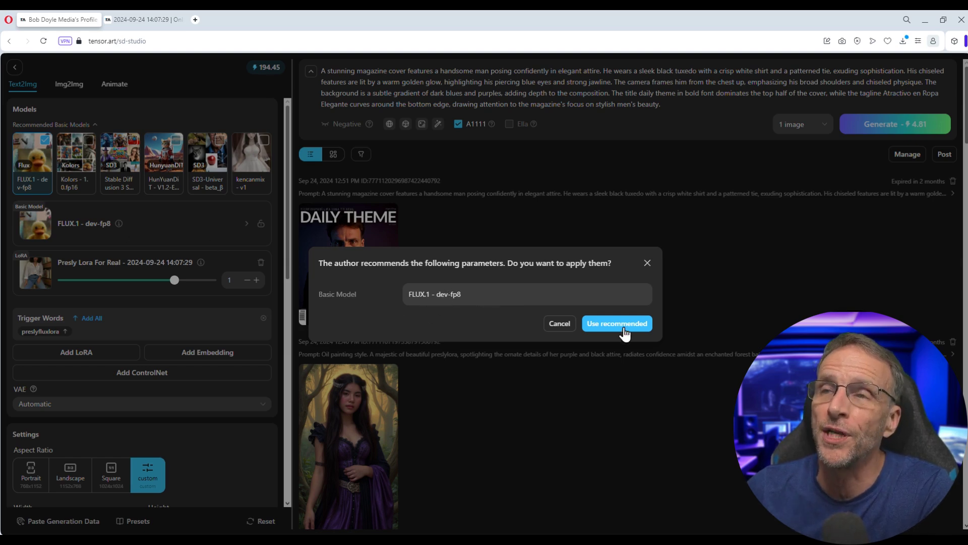
{"action": "left_click", "coordinate": [625, 332]}
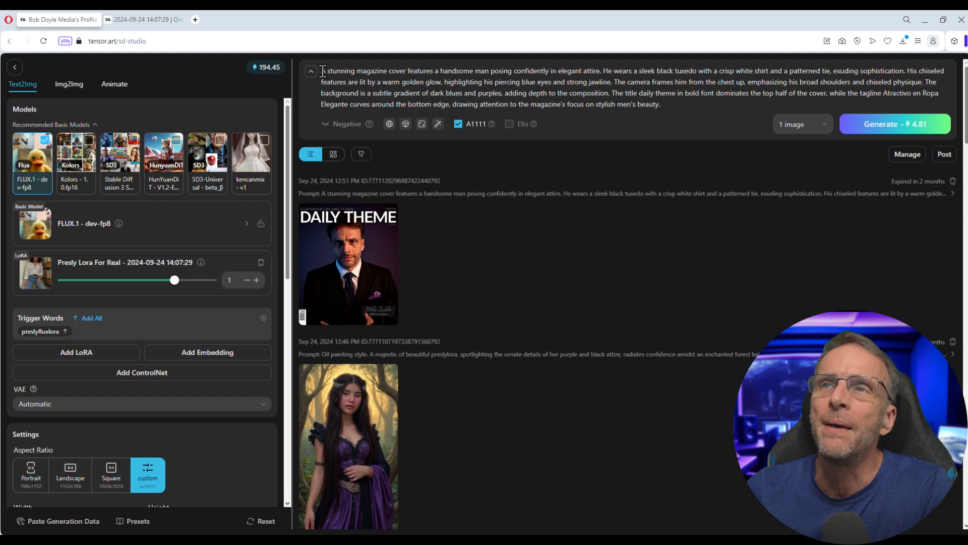
{"action": "left_click_drag", "start_coordinate": [323, 71], "coordinate": [537, 81]}
Append 'outside of a pizza shop in New York City, it is slny.' to the prompt and review the resulting images in the viewer
{"action": "left_click", "coordinate": [430, 82]}
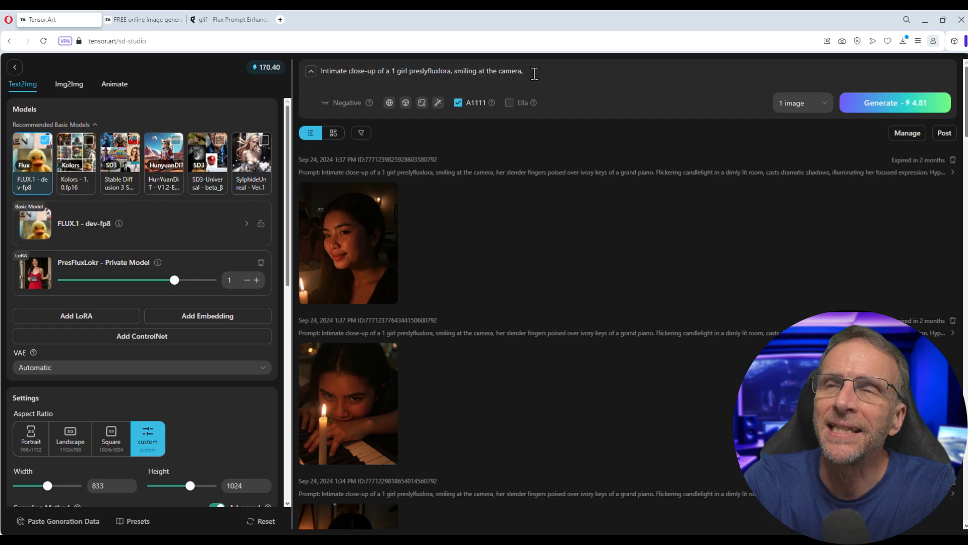
{"action": "type", "text": "outside of"}
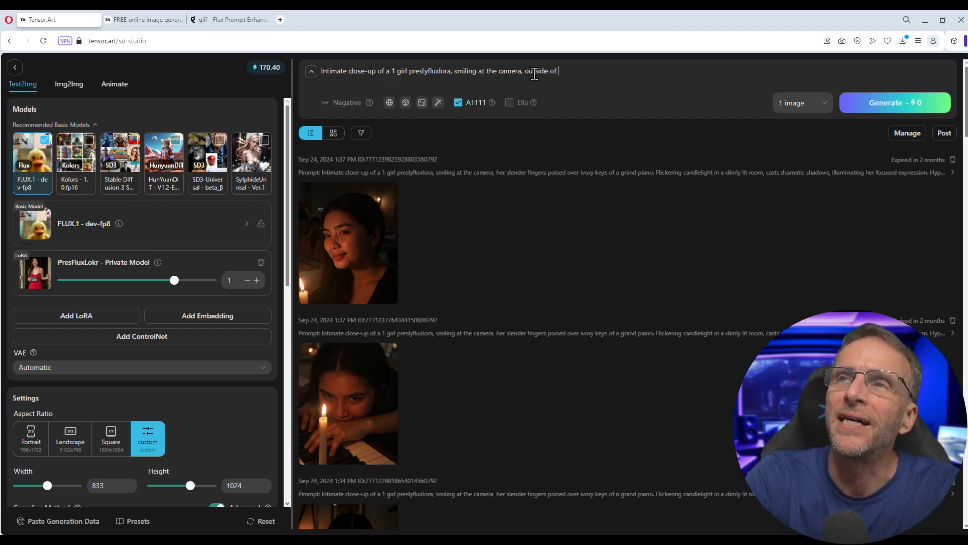
{"action": "type", "text": " a pizza shop in N"}
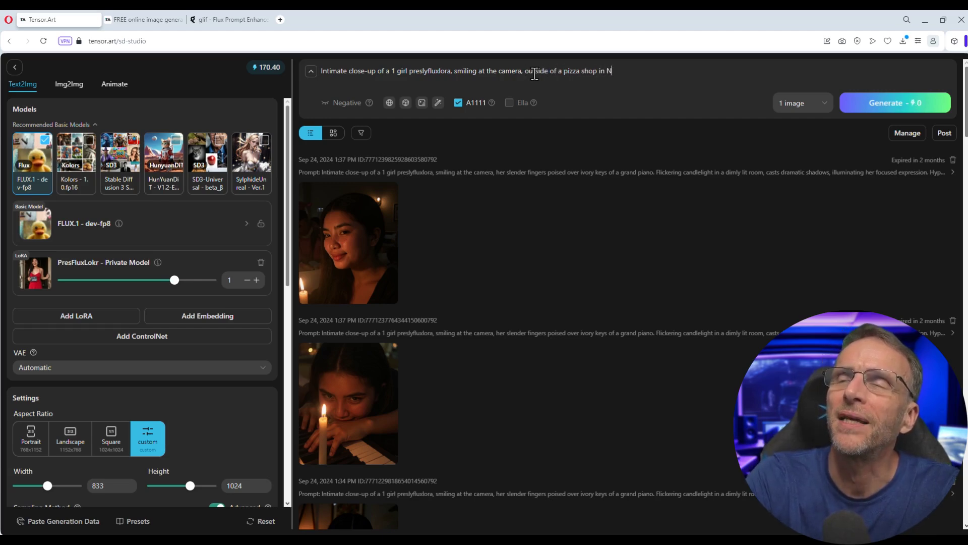
{"action": "type", "text": "ew York City, it i"}
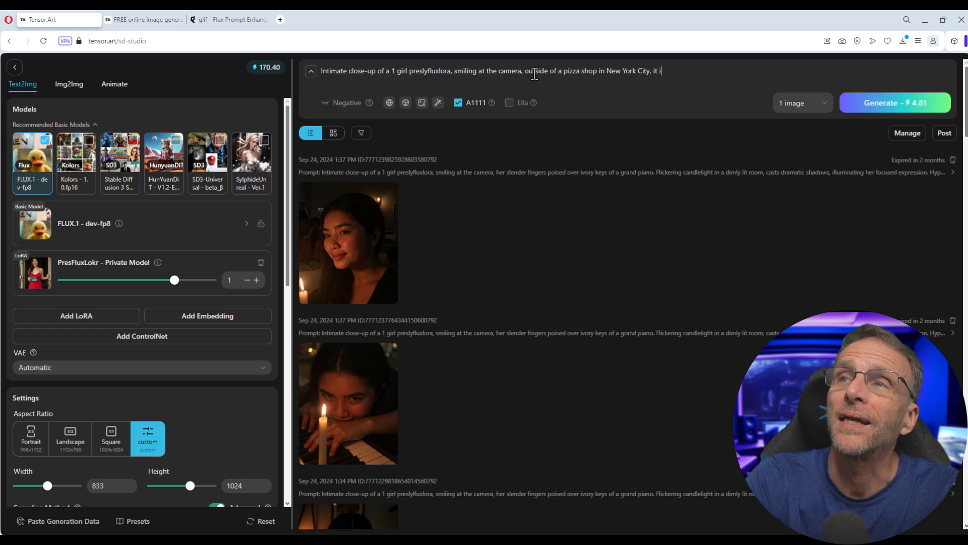
{"action": "type", "text": "s slnowing lightl"}
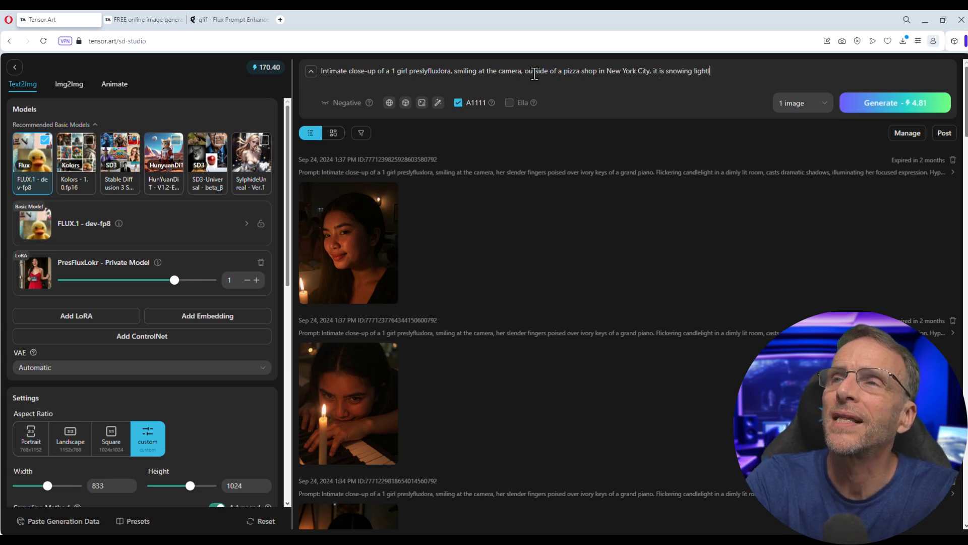
{"action": "type", "text": "y."}
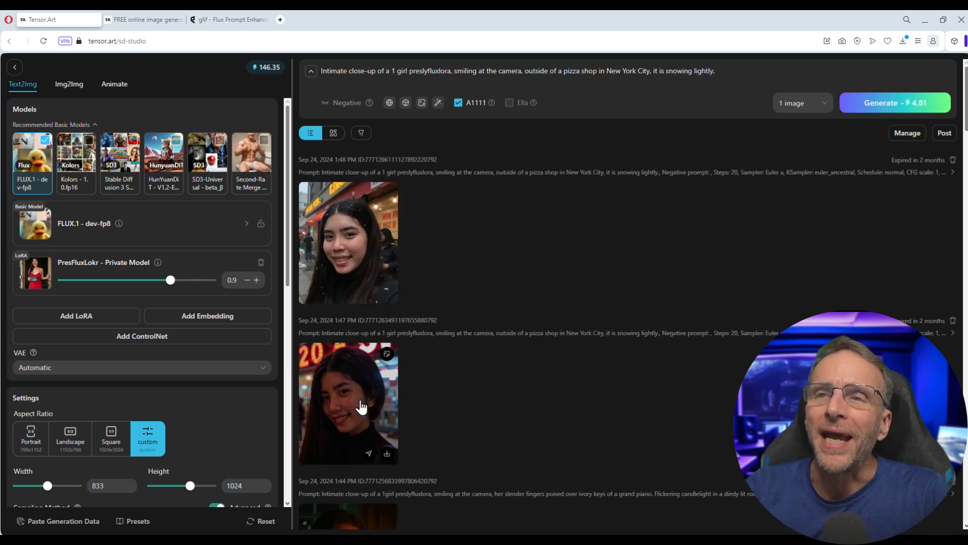
{"action": "left_click", "coordinate": [361, 398]}
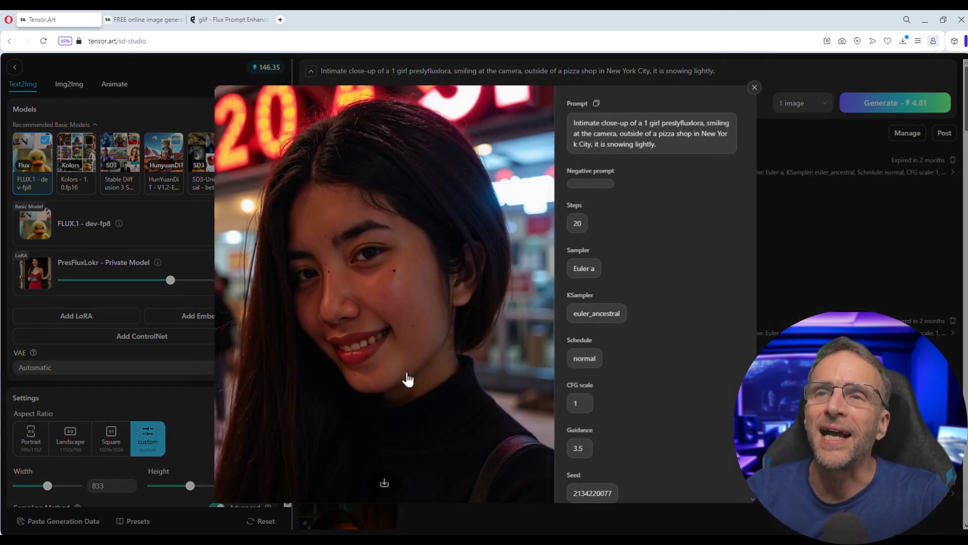
{"action": "key", "text": "Right"}
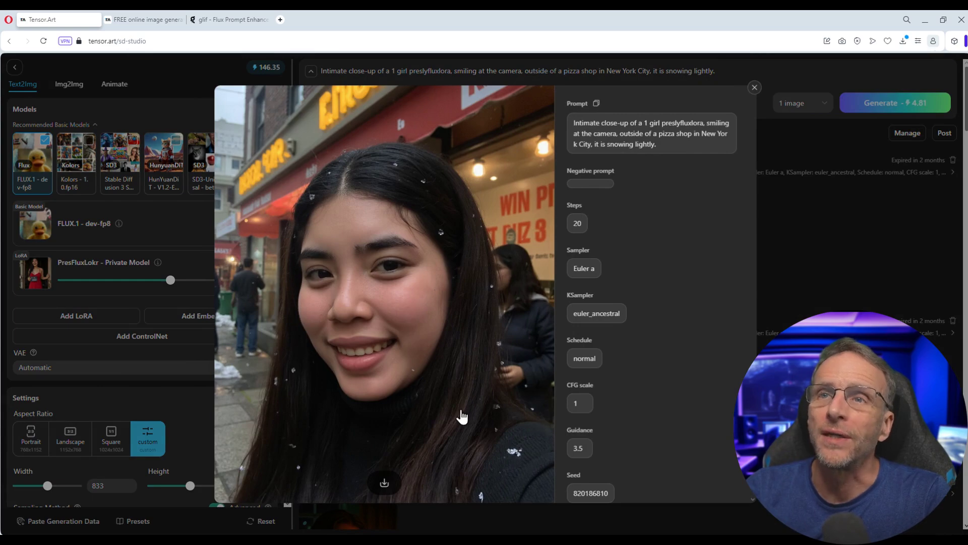
{"action": "key", "text": "Escape"}
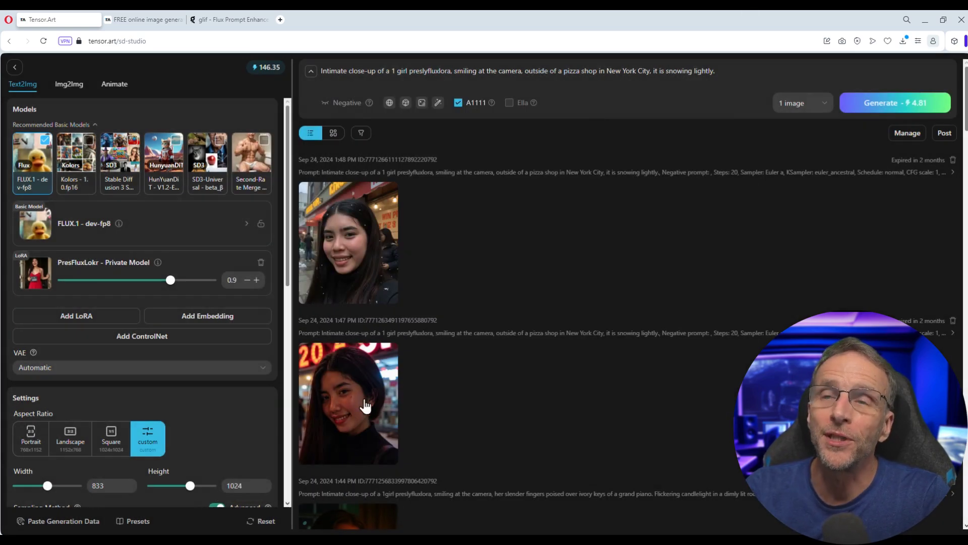
{"action": "left_click", "coordinate": [364, 413]}
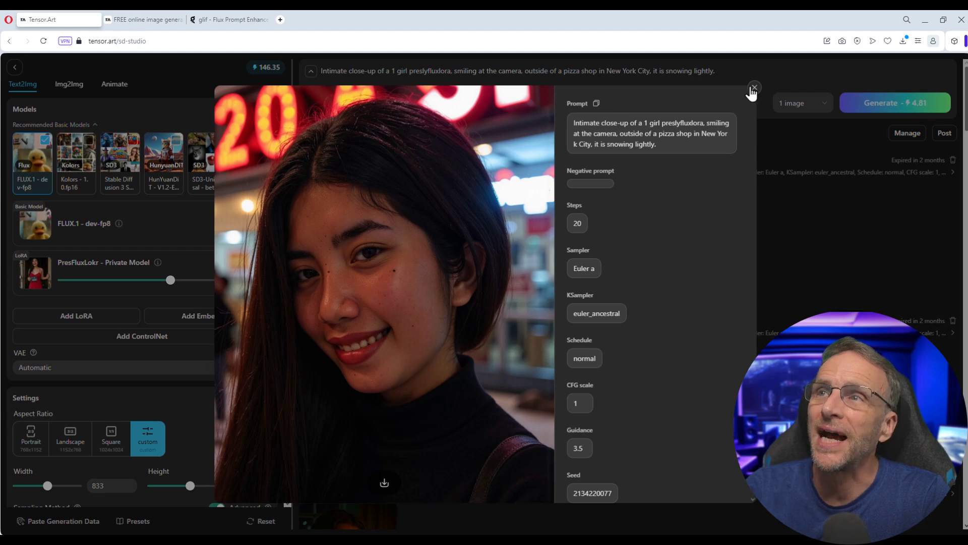
{"action": "left_click", "coordinate": [753, 89]}
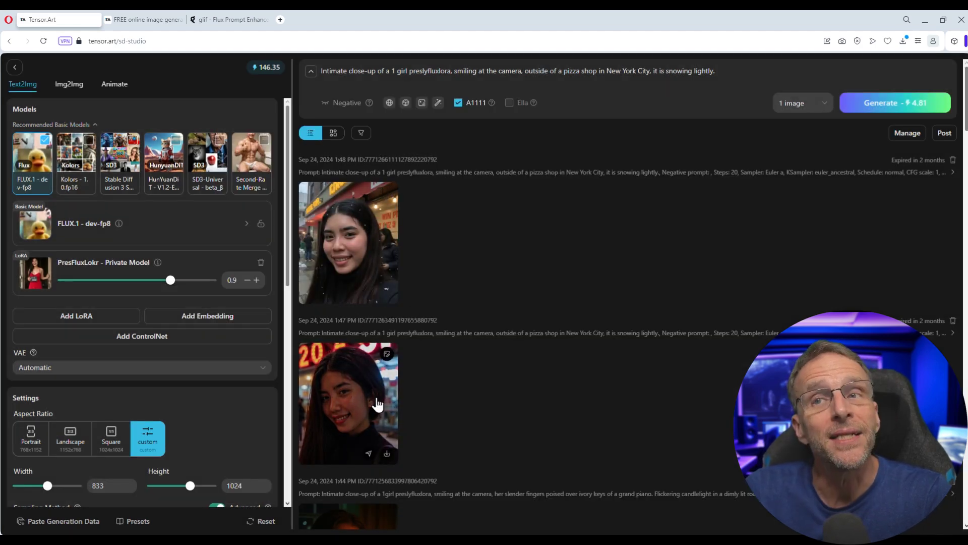
{"action": "left_click", "coordinate": [355, 374]}
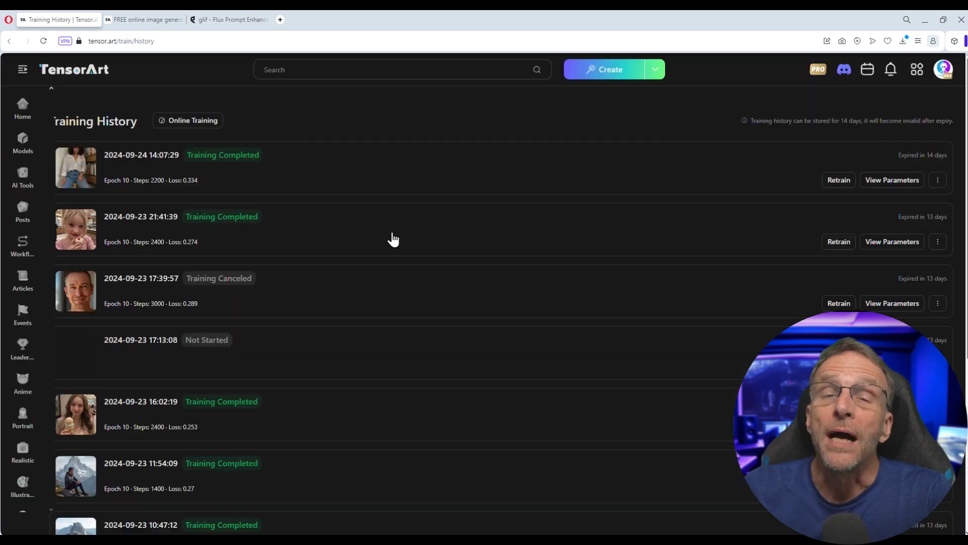
{"action": "left_click", "coordinate": [363, 174]}
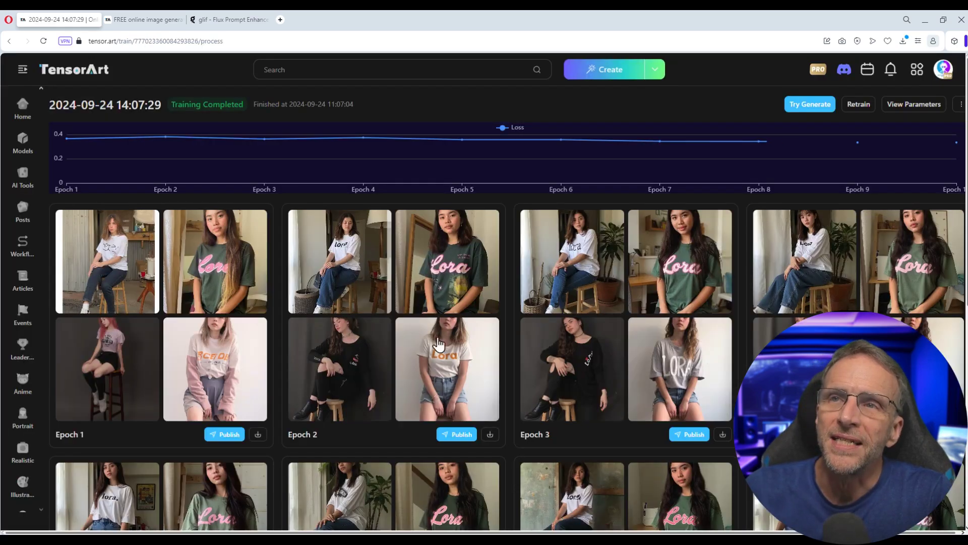
{"action": "scroll", "coordinate": [274, 358], "scroll_direction": "down", "scroll_amount": 1}
{"action": "scroll", "coordinate": [274, 355], "scroll_direction": "down", "scroll_amount": 2}
{"action": "scroll", "coordinate": [257, 288], "scroll_direction": "down", "scroll_amount": 1}
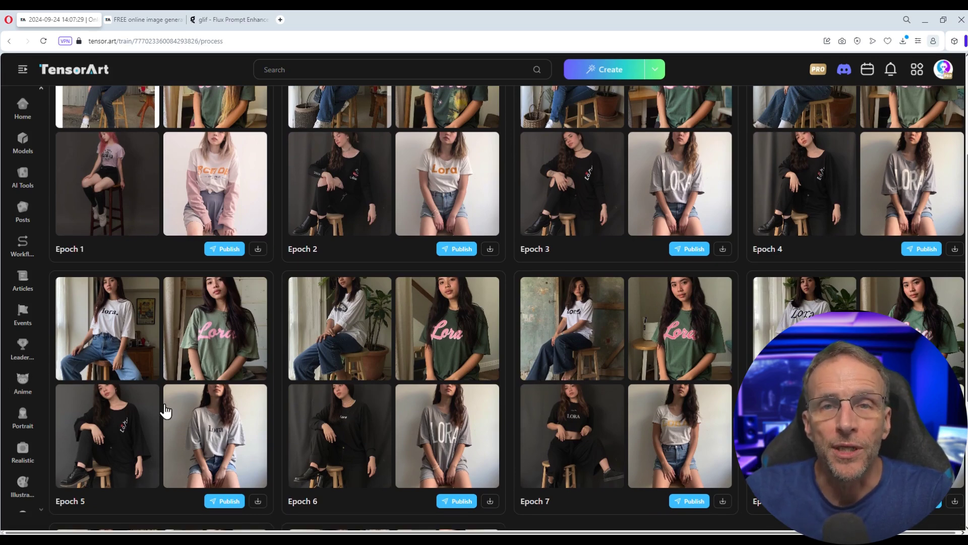
{"action": "scroll", "coordinate": [285, 438], "scroll_direction": "down", "scroll_amount": 5}
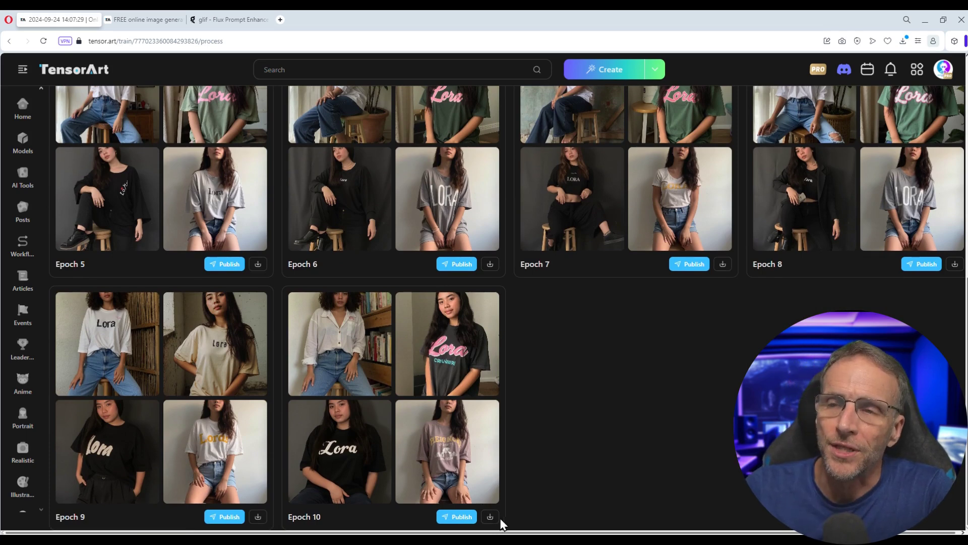
{"action": "left_click", "coordinate": [492, 517]}
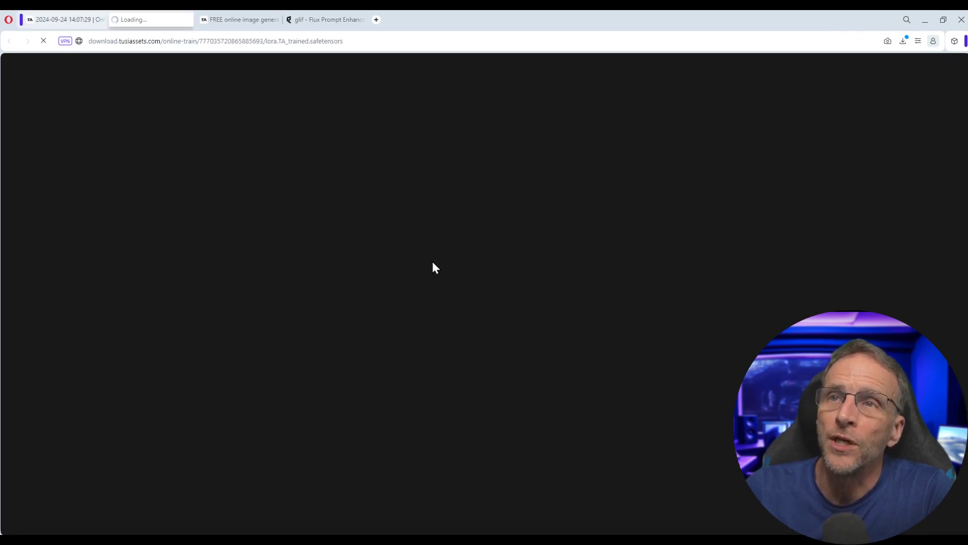